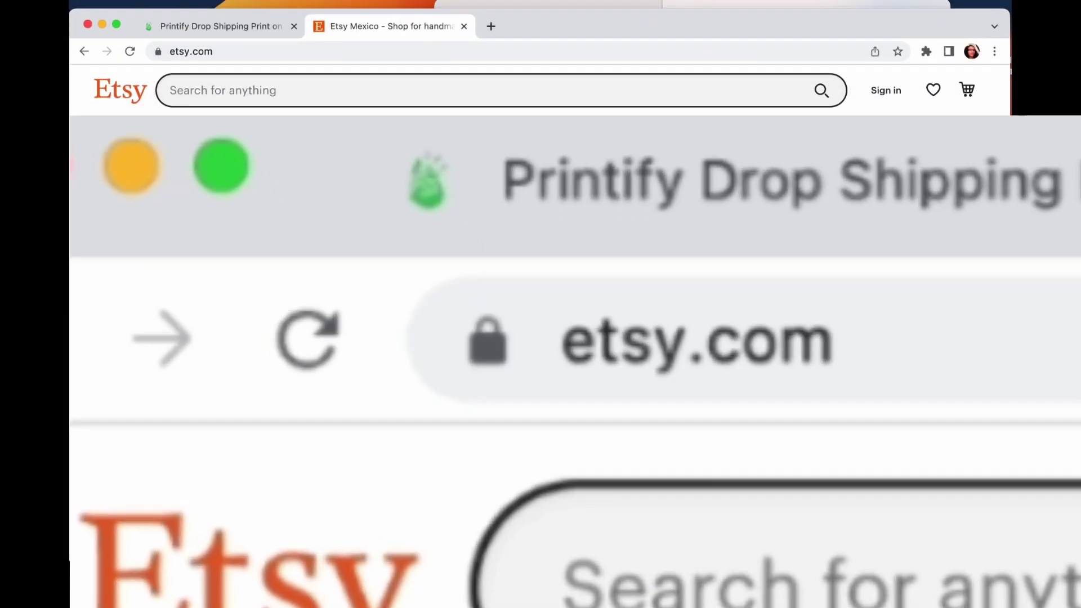
# Go from the Etsy footer's Sell on Etsy page to the seller registration form.
pyautogui.scroll(-10, 772, 397)
pyautogui.scroll(-5, 772, 397)
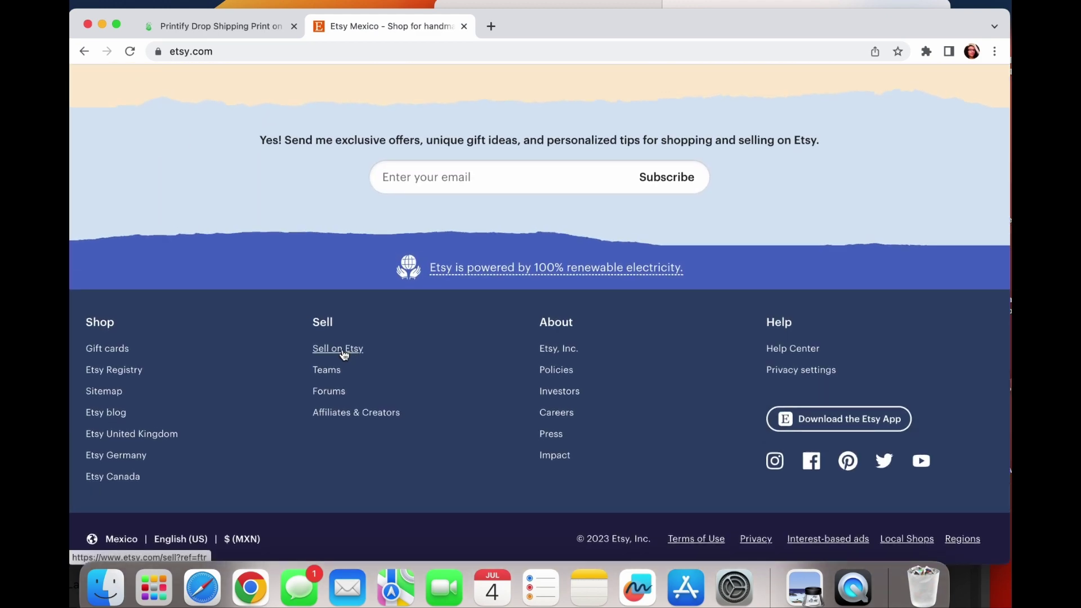
pyautogui.click(351, 354)
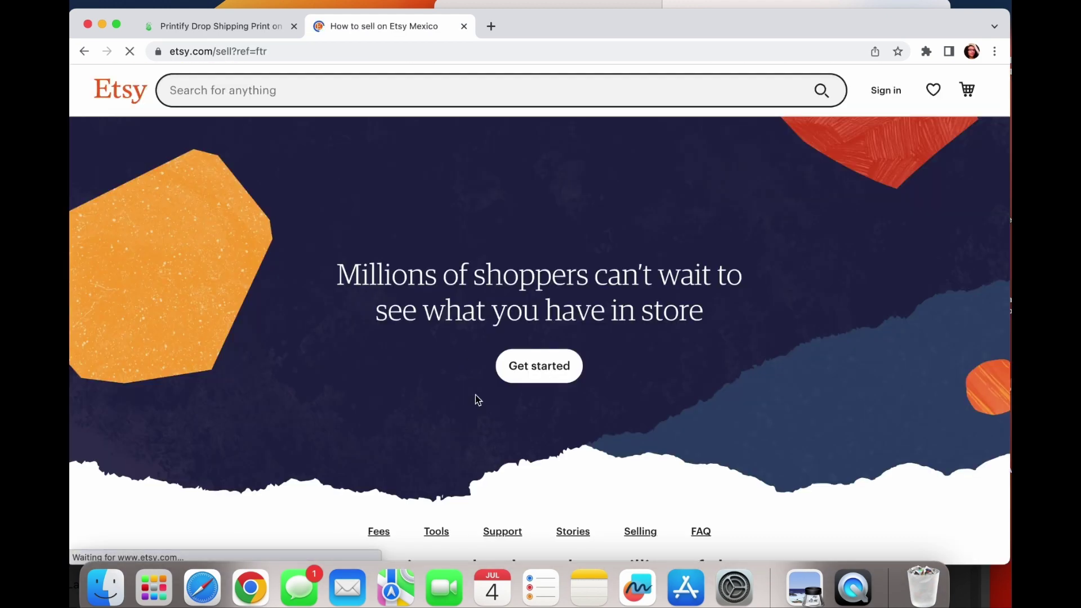
pyautogui.click(556, 375)
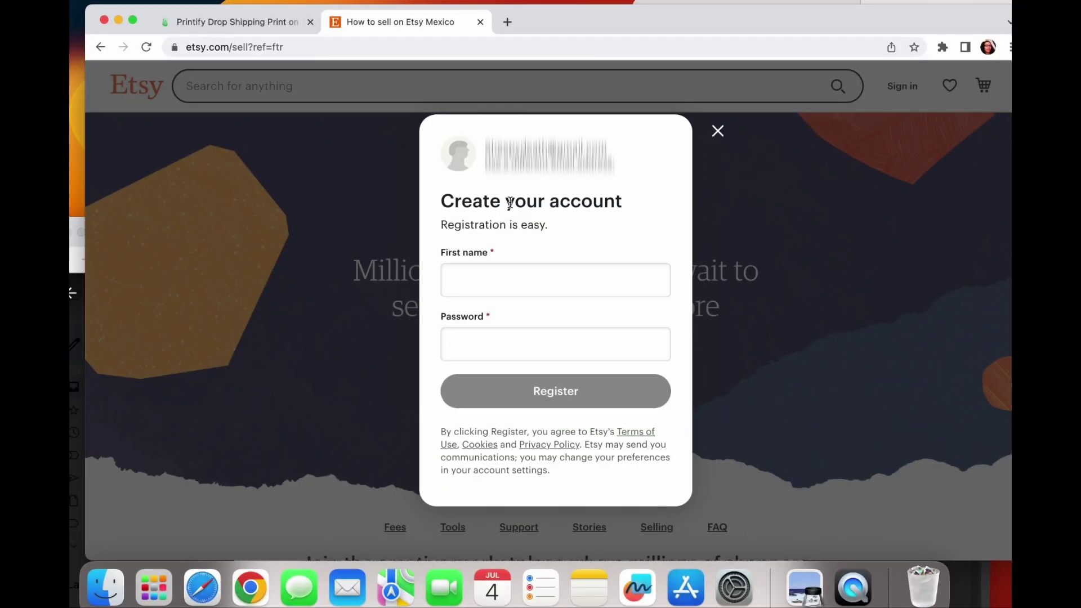
# Register with a first name, accept the seller terms, and skip both welcome questions.
pyautogui.click(468, 275)
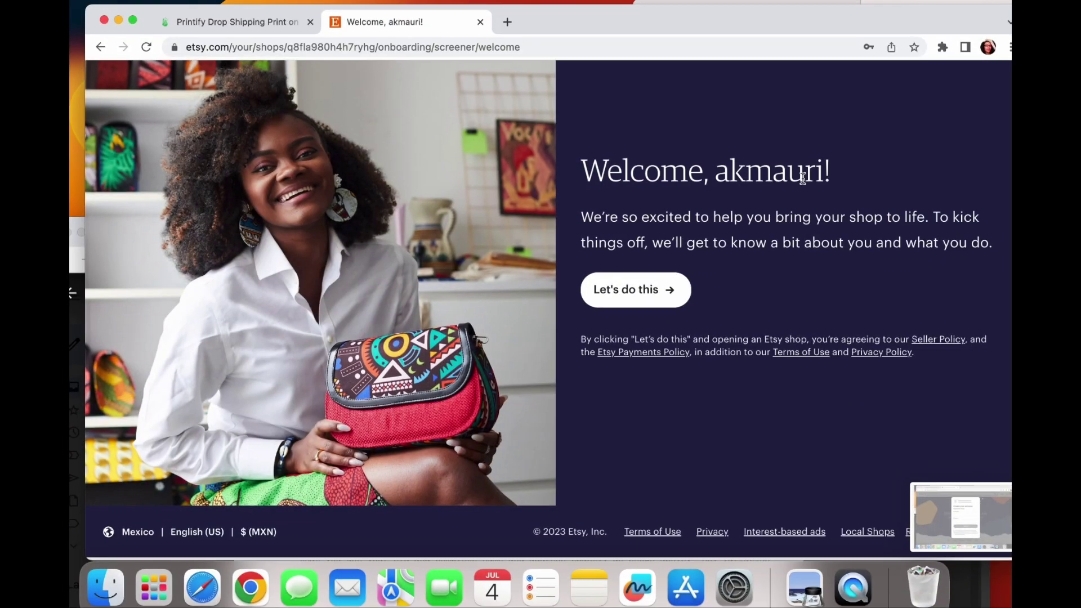
pyautogui.click(641, 291)
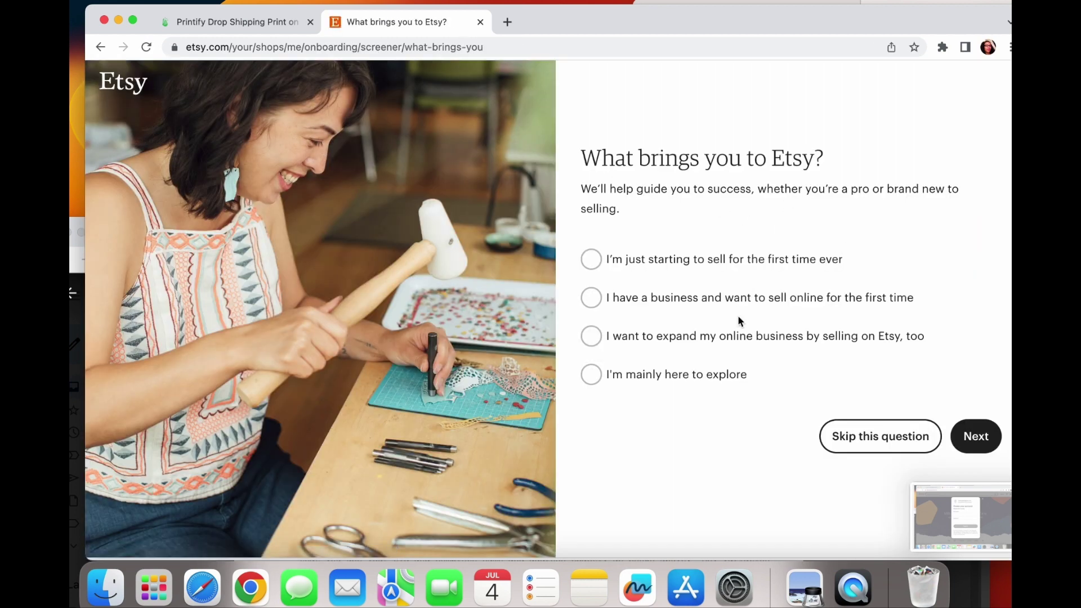
pyautogui.click(858, 437)
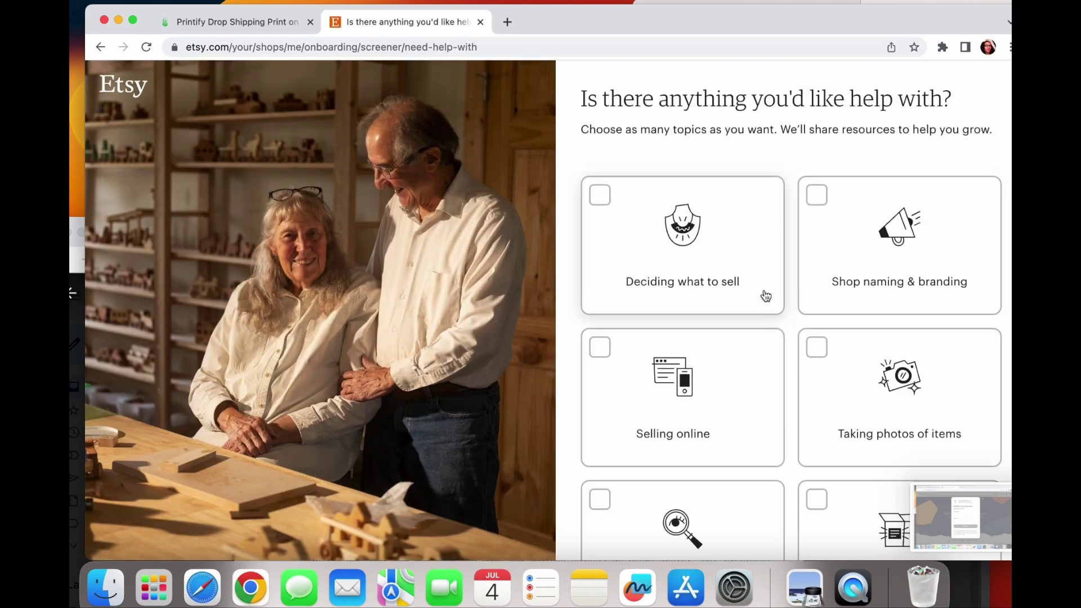
pyautogui.scroll(-10, 766, 296)
pyautogui.scroll(-5, 765, 295)
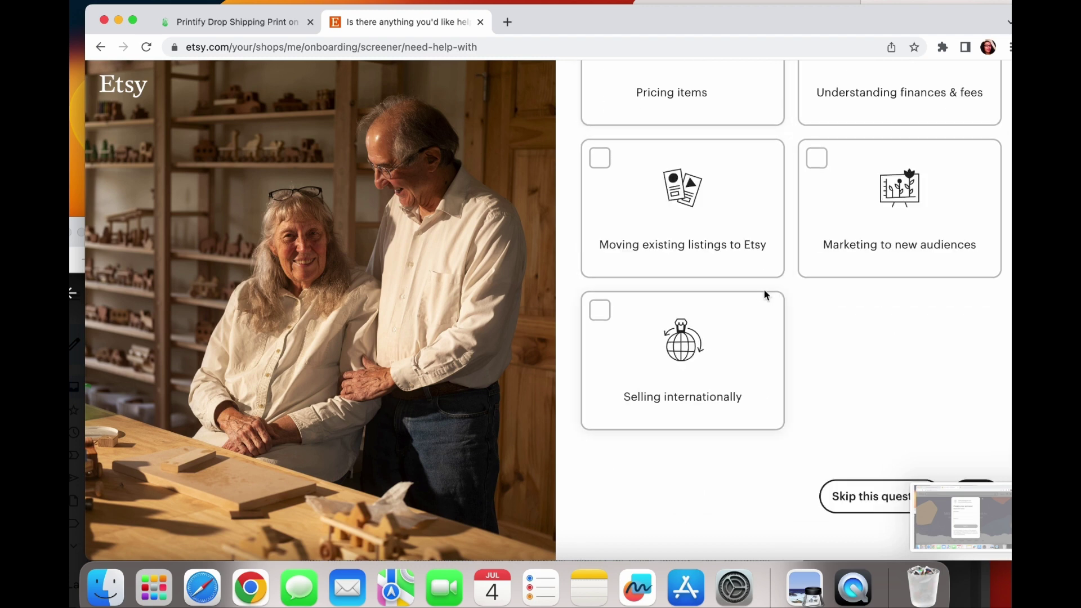
pyautogui.click(863, 446)
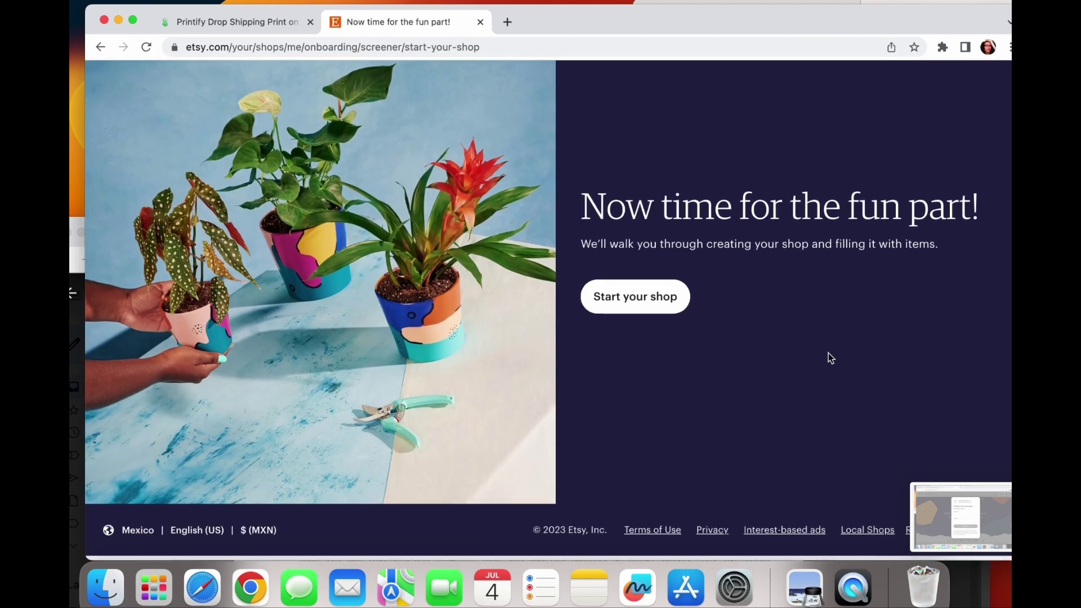
# Keep English, United States and US dollar preferences, and confirm stupideasypod as the shop name.
pyautogui.click(641, 307)
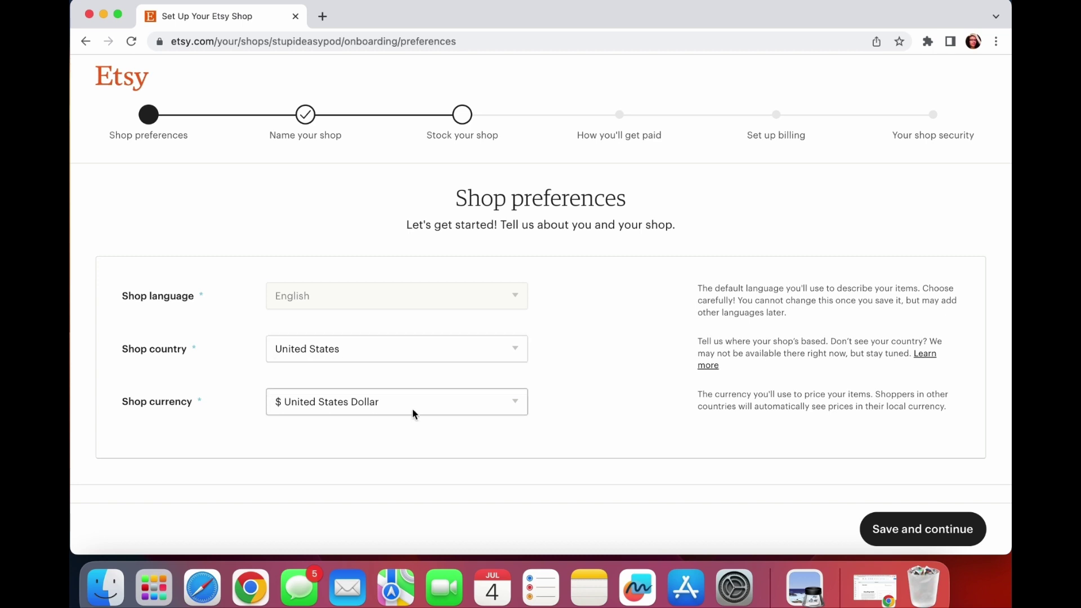
pyautogui.scroll(-1, 609, 389)
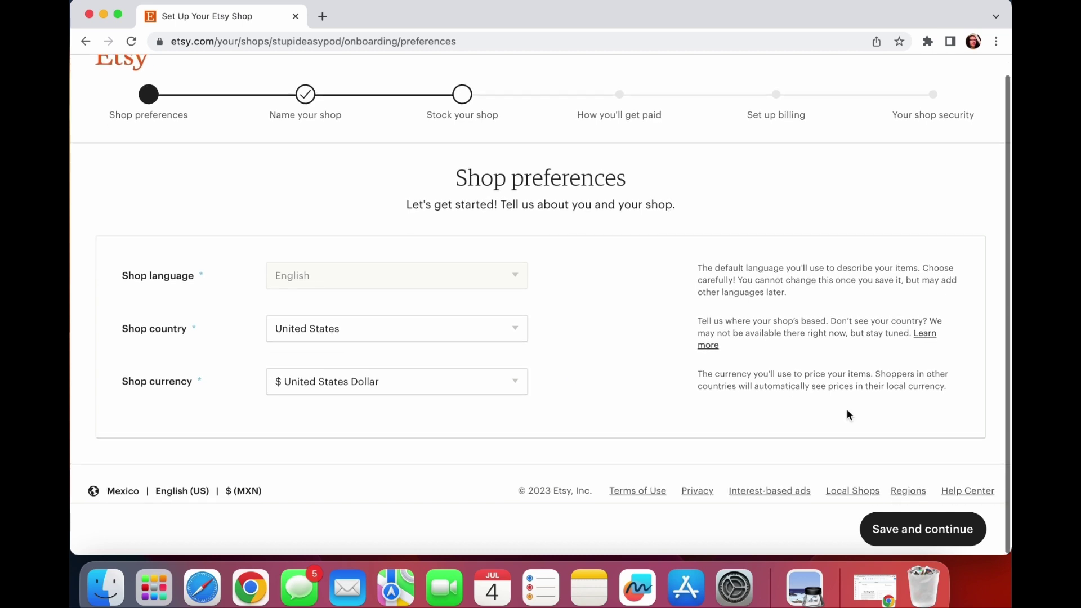
pyautogui.click(904, 529)
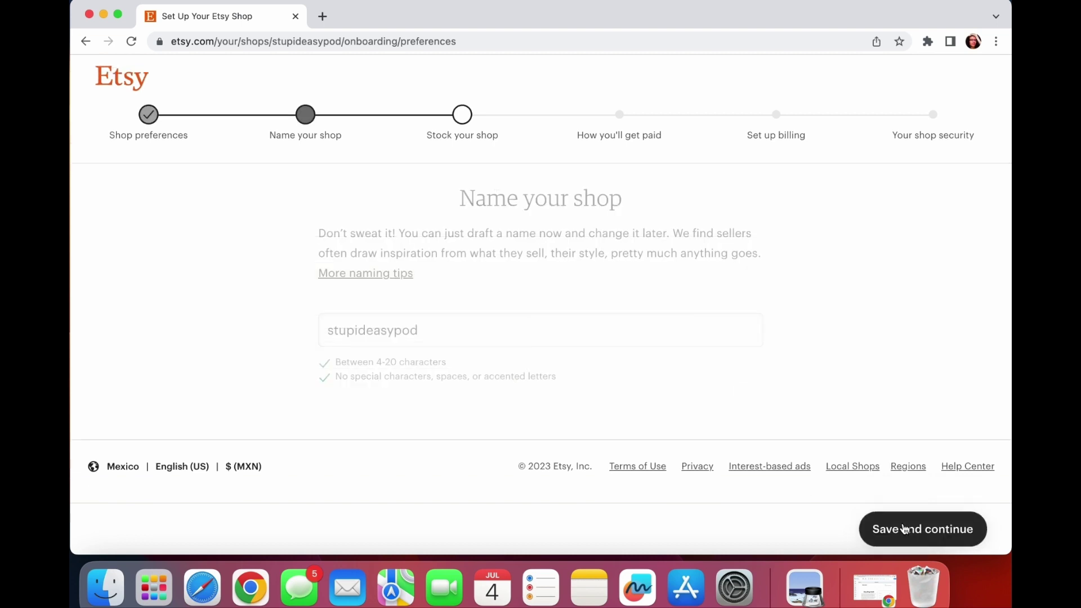
pyautogui.click(324, 333)
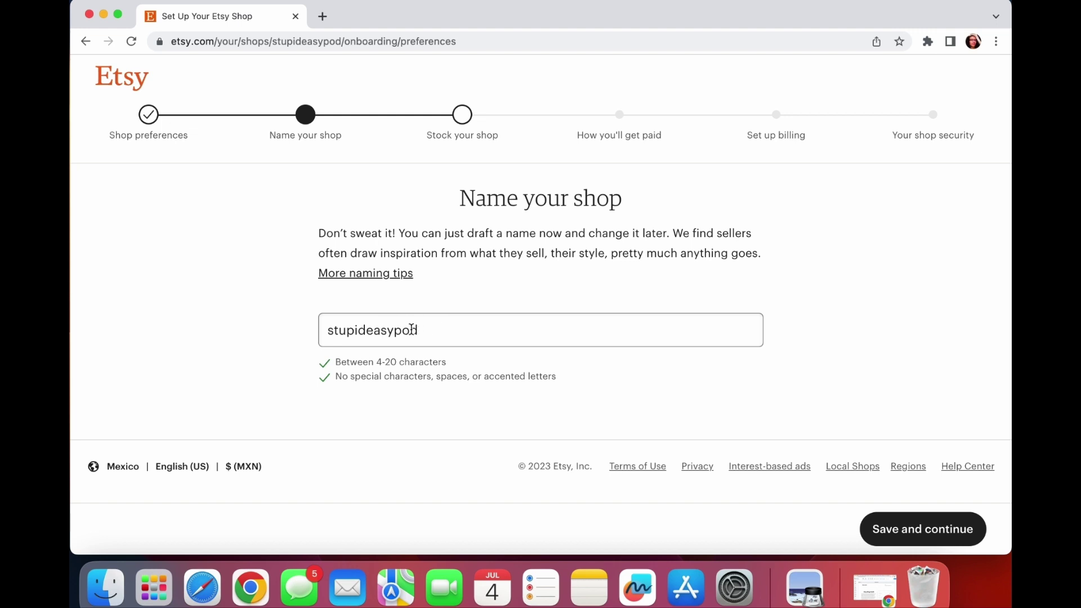
pyautogui.click(928, 532)
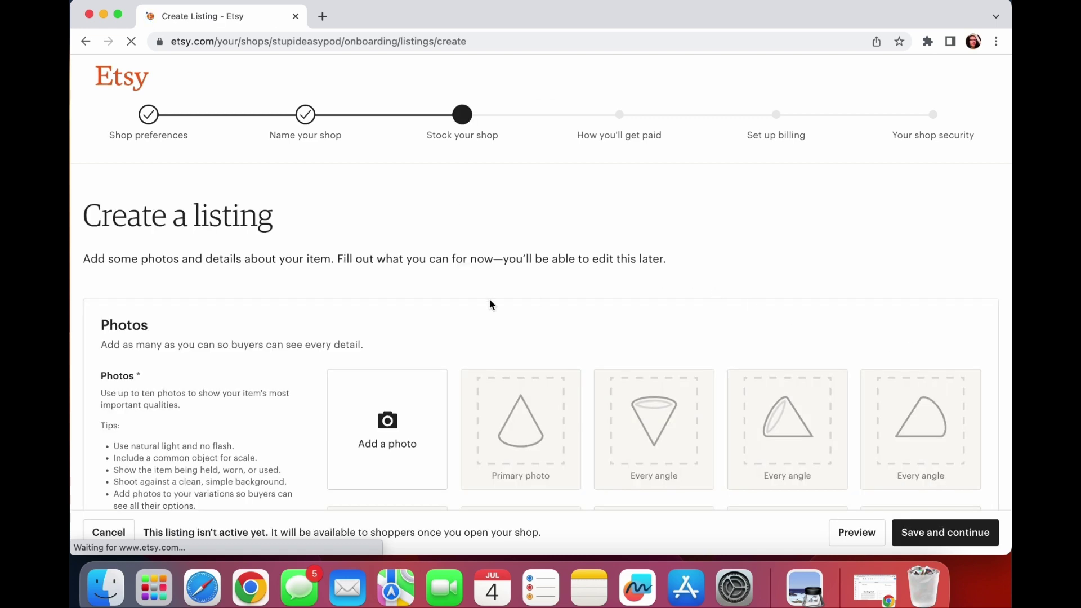
# Upload the Heather Athletic Gray mockup JPG from the Desktop as the listing's first photo.
pyautogui.scroll(-1, 489, 300)
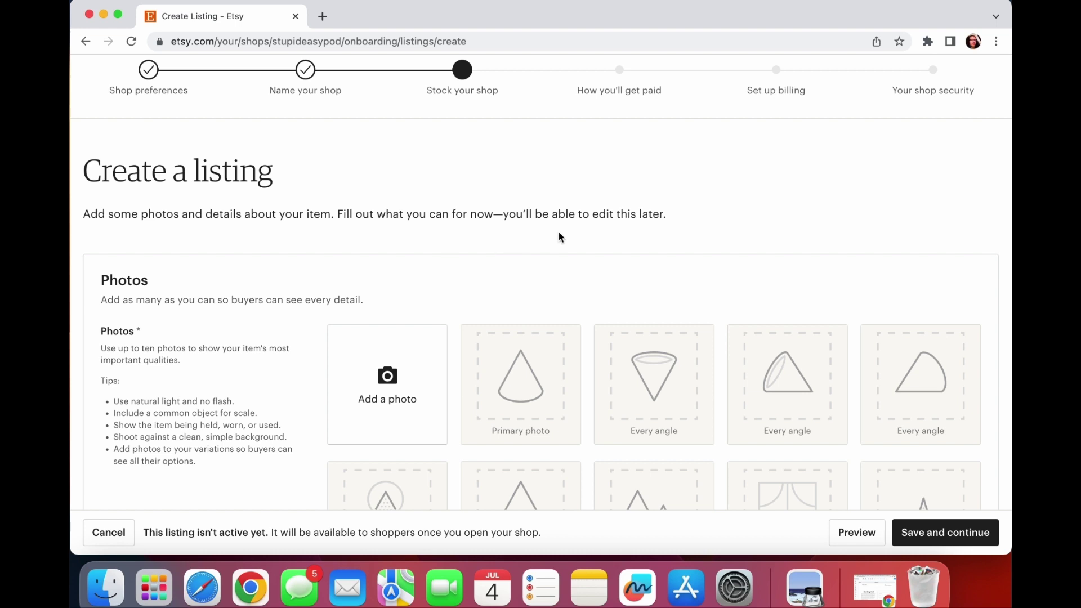
pyautogui.scroll(-2, 523, 241)
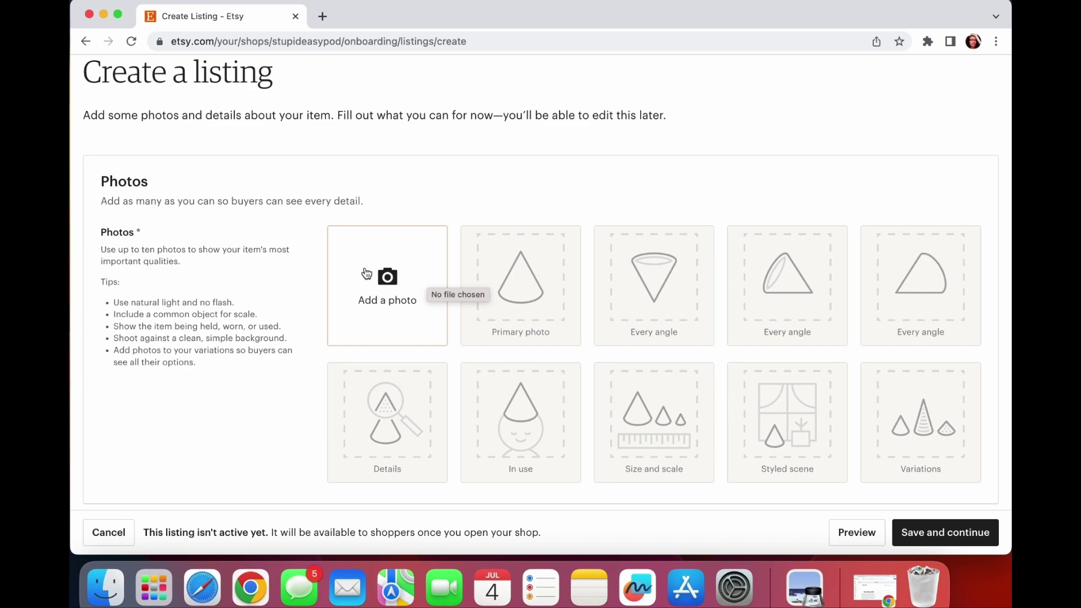
pyautogui.click(403, 273)
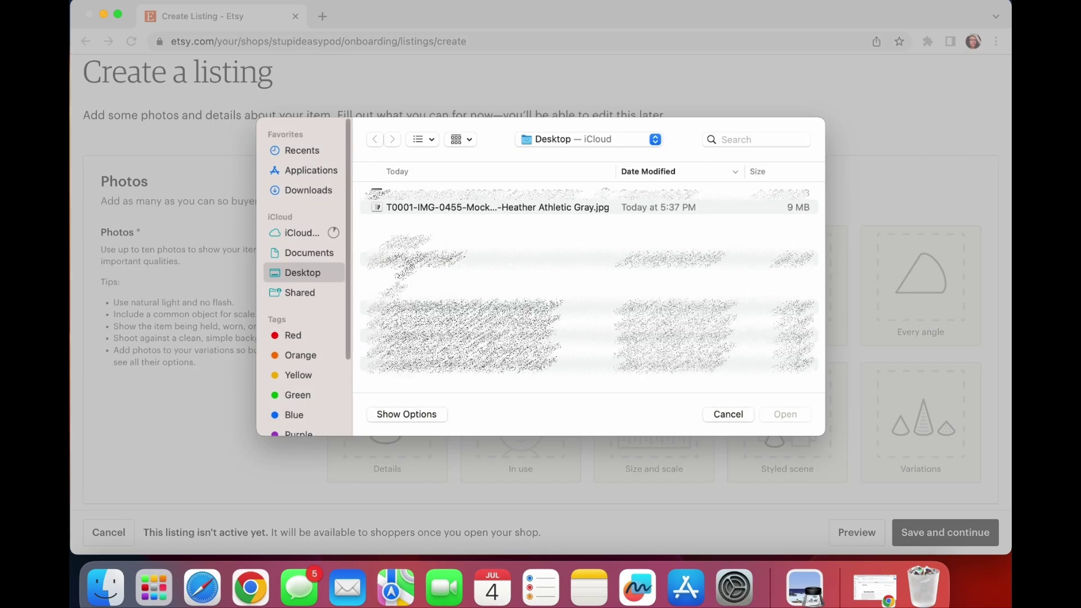
pyautogui.doubleClick(547, 207)
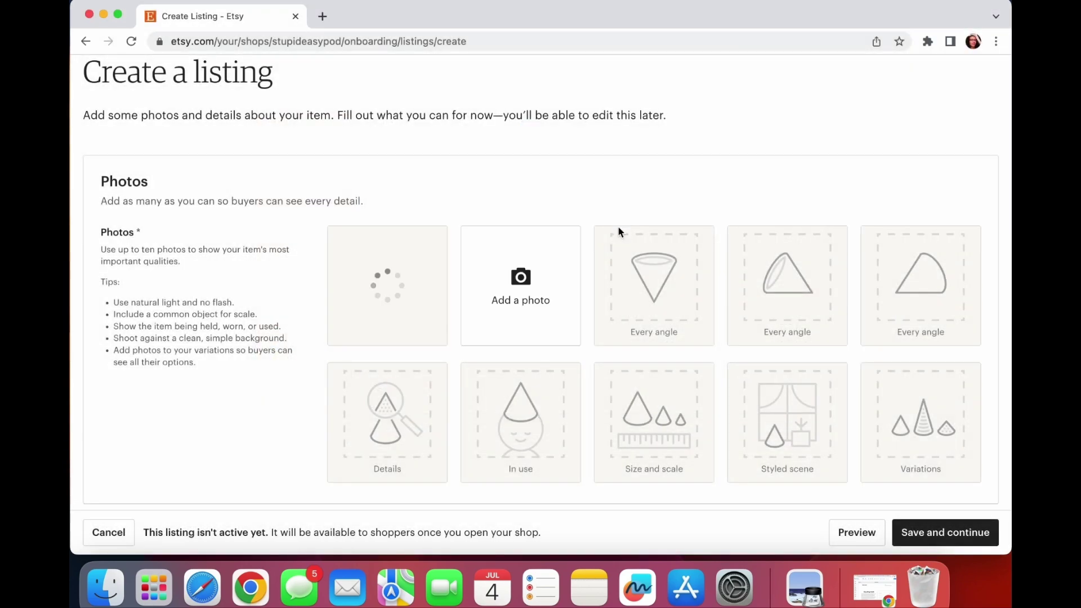
pyautogui.scroll(-3, 618, 230)
pyautogui.scroll(-10, 618, 231)
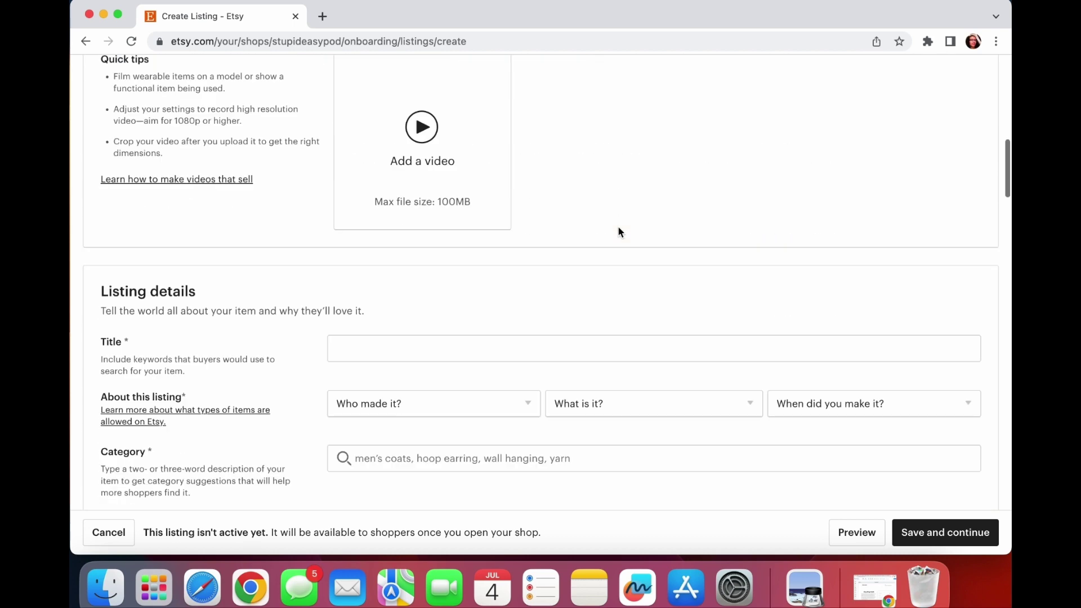
pyautogui.click(528, 223)
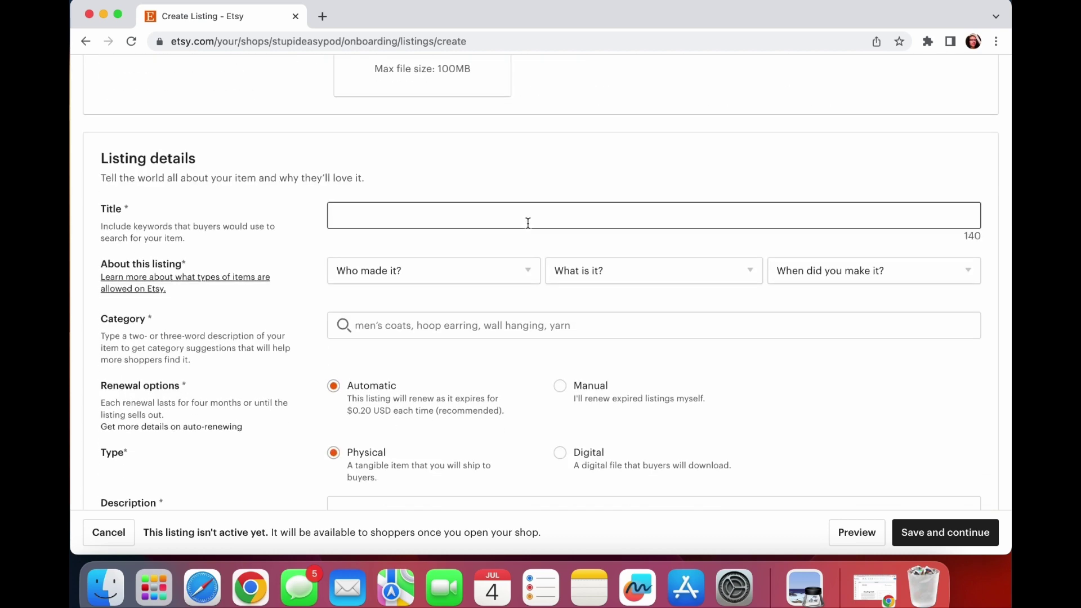
pyautogui.write('tile here')
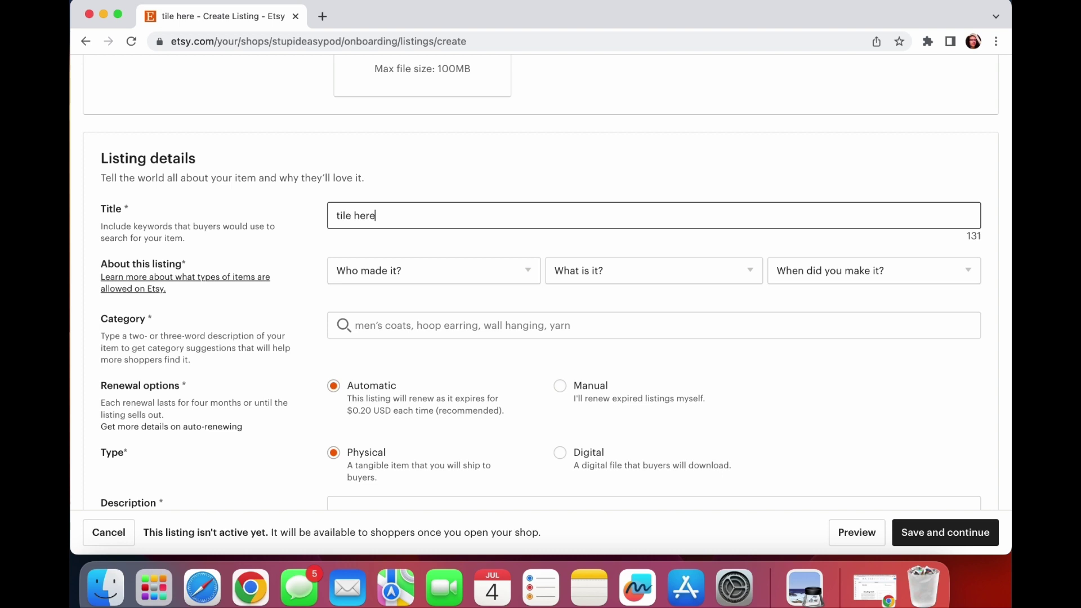
pyautogui.scroll(-3, 632, 242)
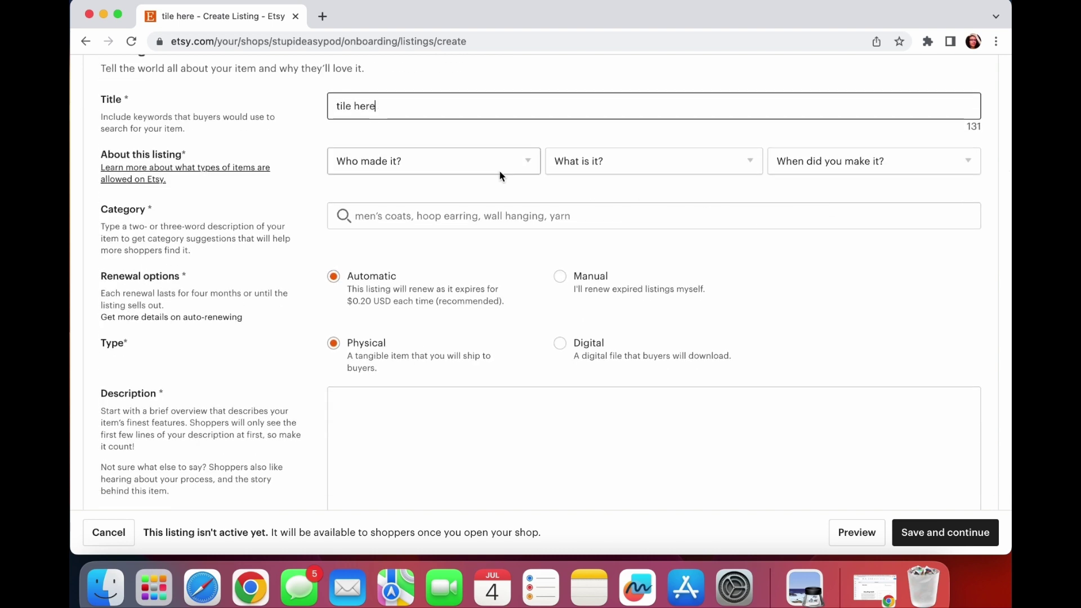
pyautogui.click(485, 160)
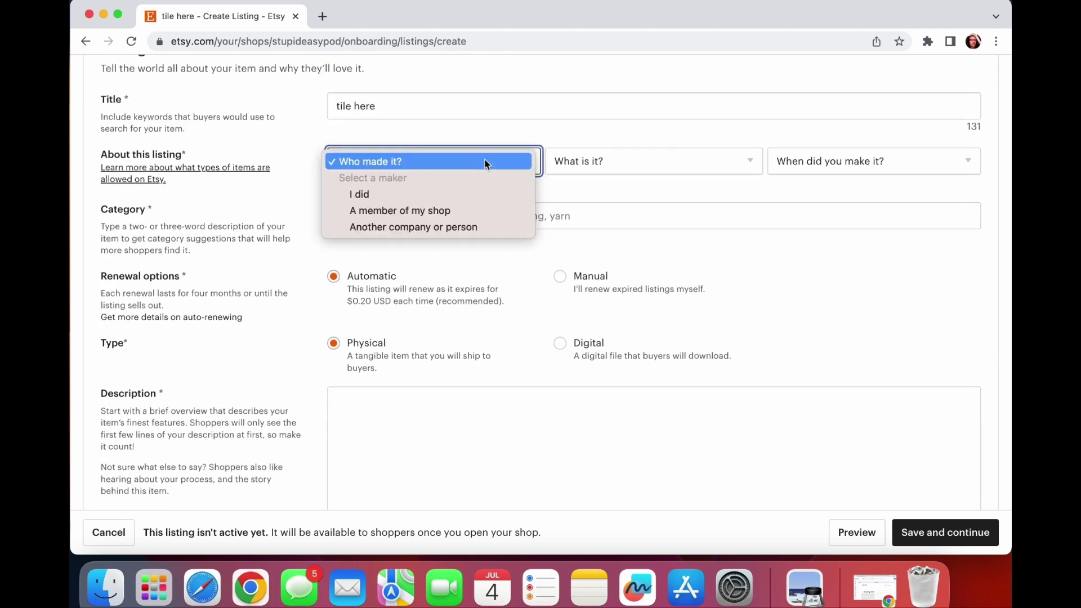
pyautogui.click(477, 195)
pyautogui.click(614, 162)
pyautogui.click(621, 194)
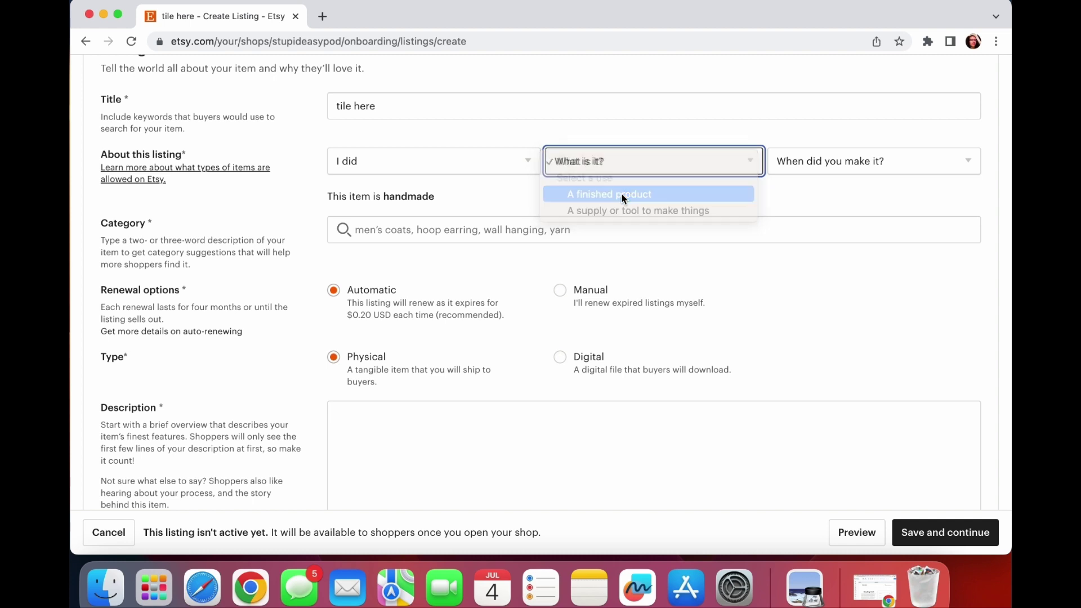
pyautogui.click(808, 164)
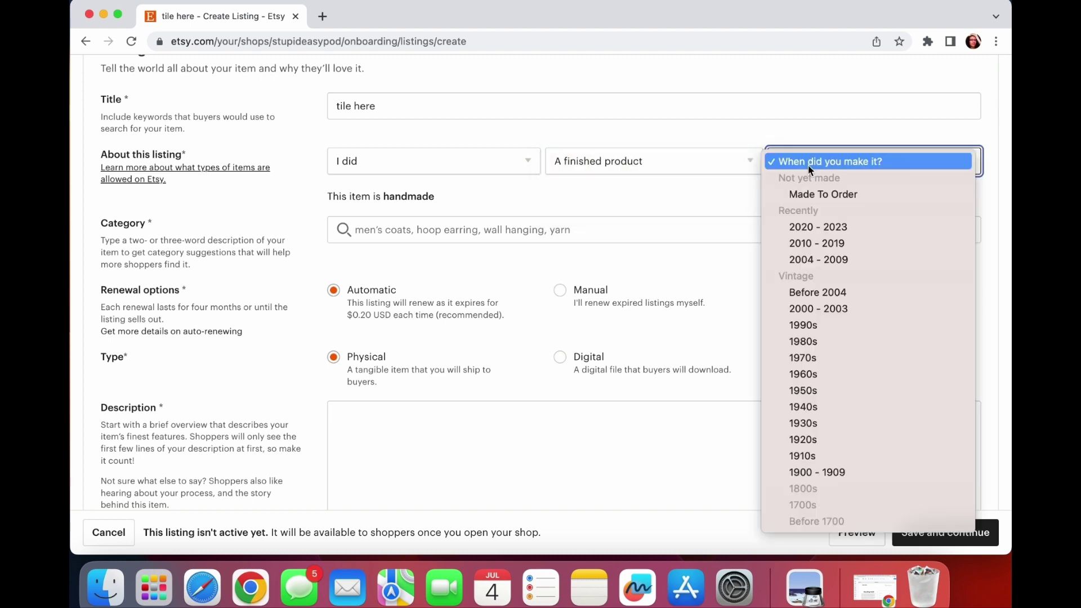
pyautogui.click(822, 194)
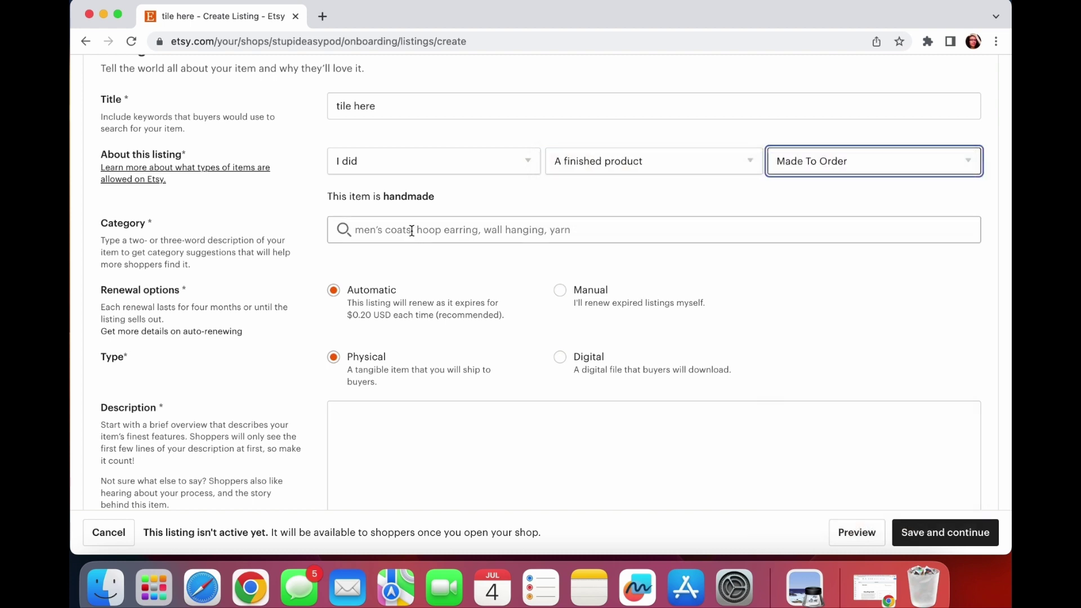
pyautogui.click(384, 229)
pyautogui.write('clothing')
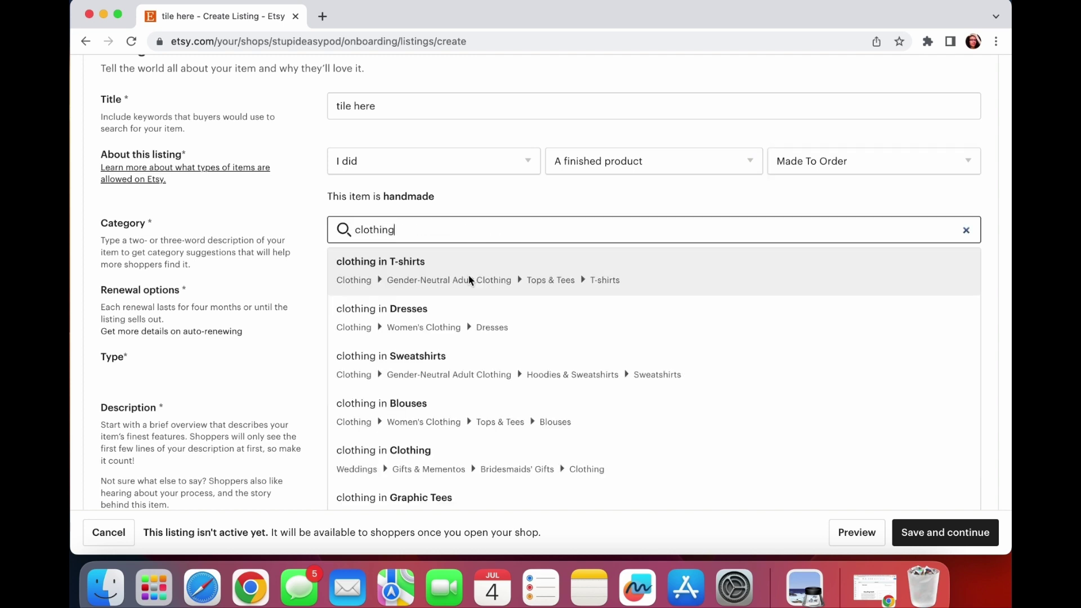
pyautogui.click(427, 276)
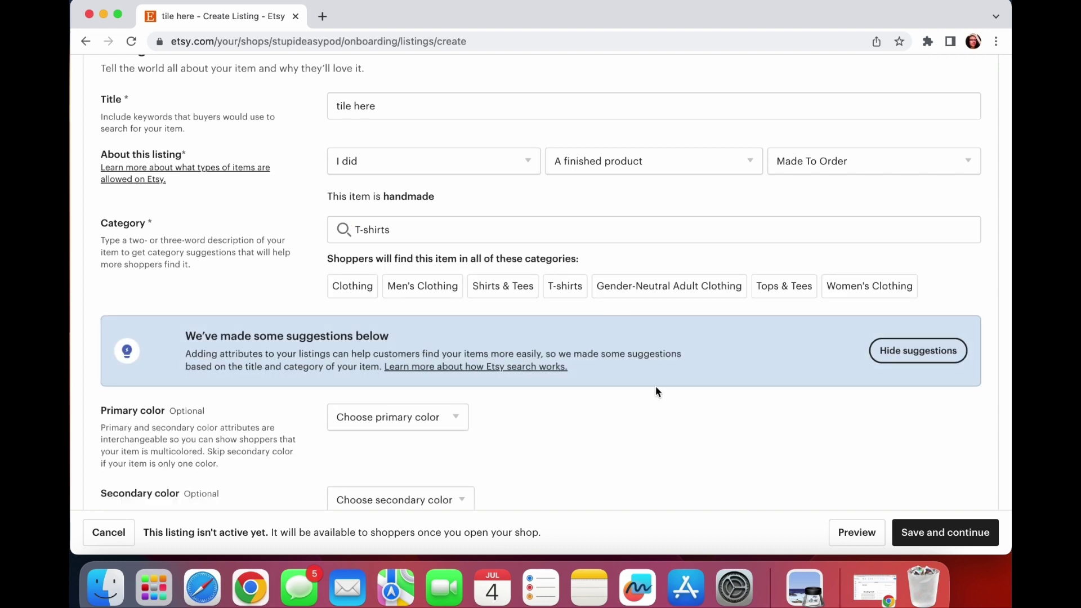
pyautogui.scroll(-3, 655, 388)
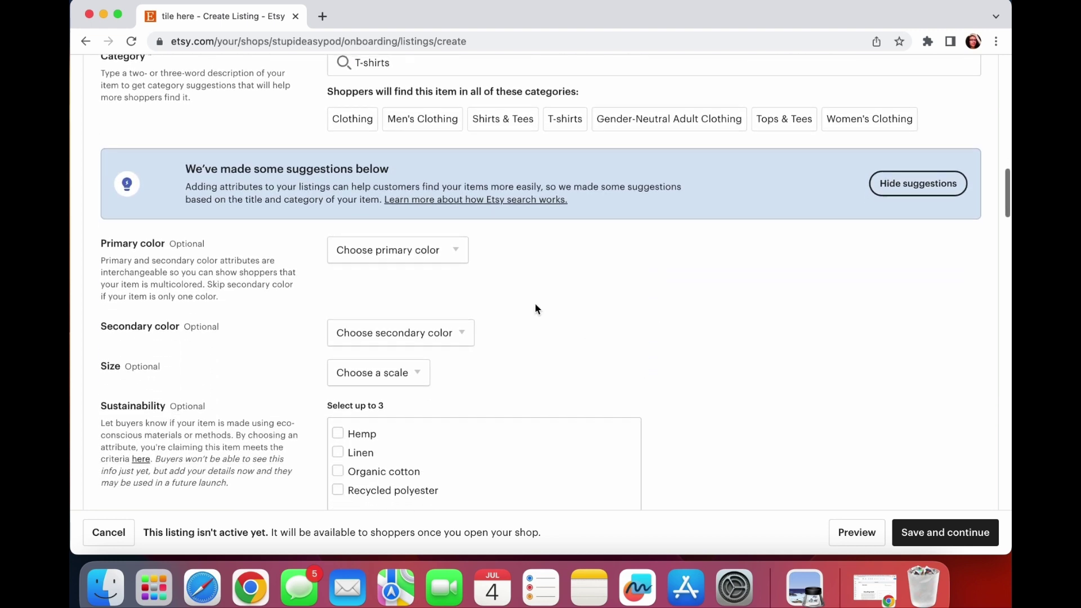
pyautogui.scroll(-4, 536, 305)
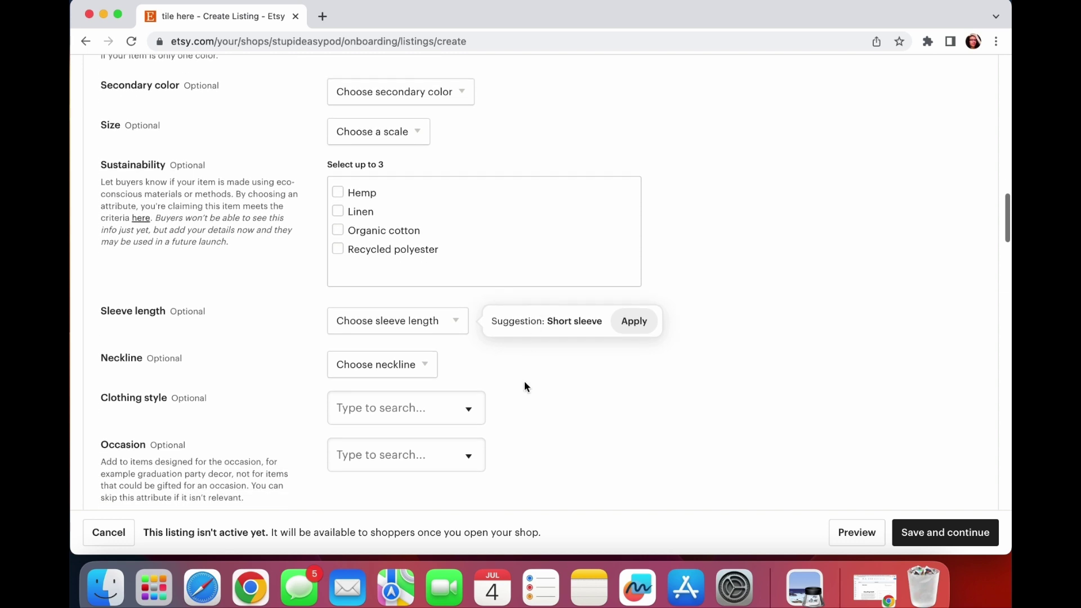
pyautogui.scroll(-4, 525, 386)
pyautogui.scroll(-3, 525, 381)
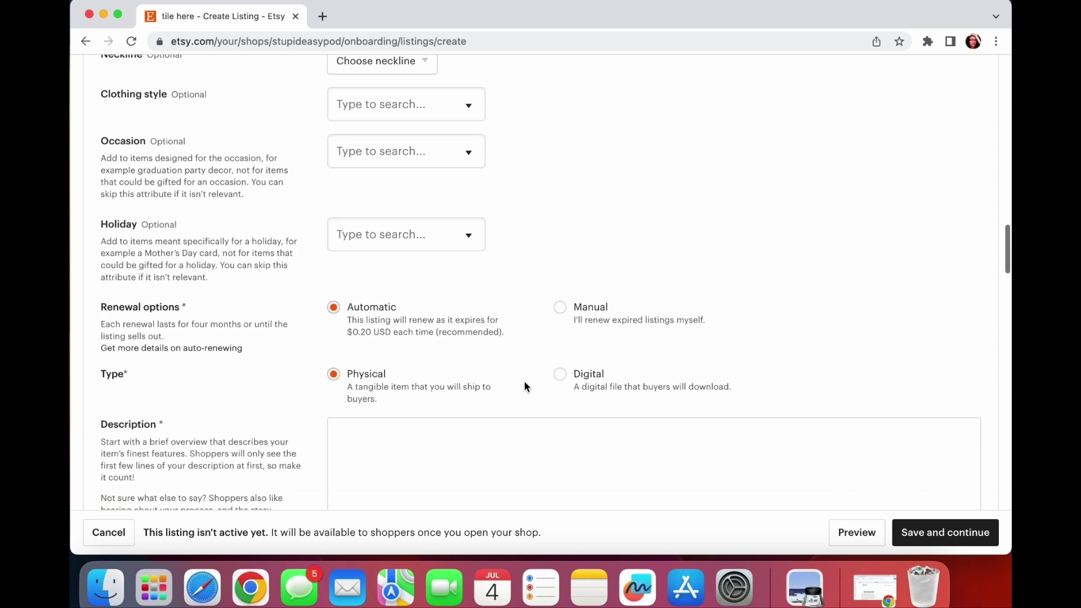
# Set listing renewal to manual and enter the description 'decription jhere'.
pyautogui.click(559, 239)
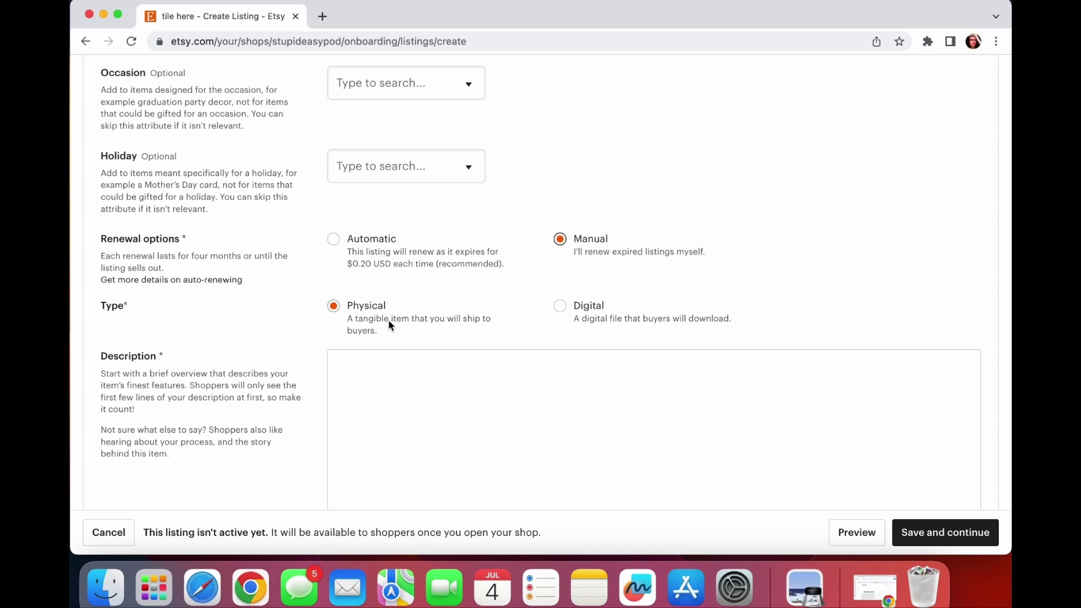
pyautogui.scroll(-3, 390, 319)
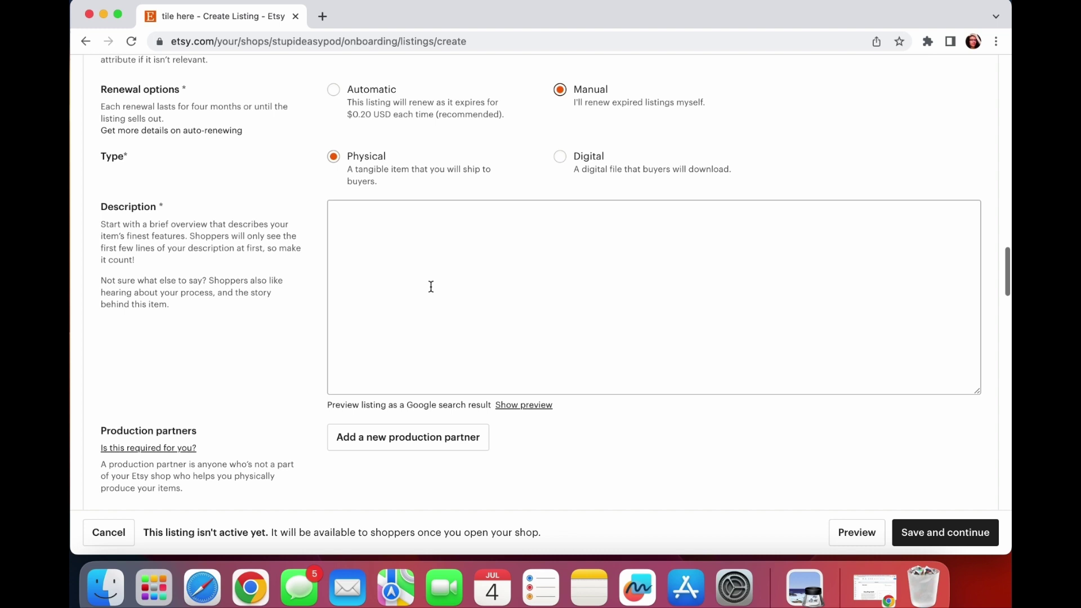
pyautogui.click(430, 288)
pyautogui.write('decriptio')
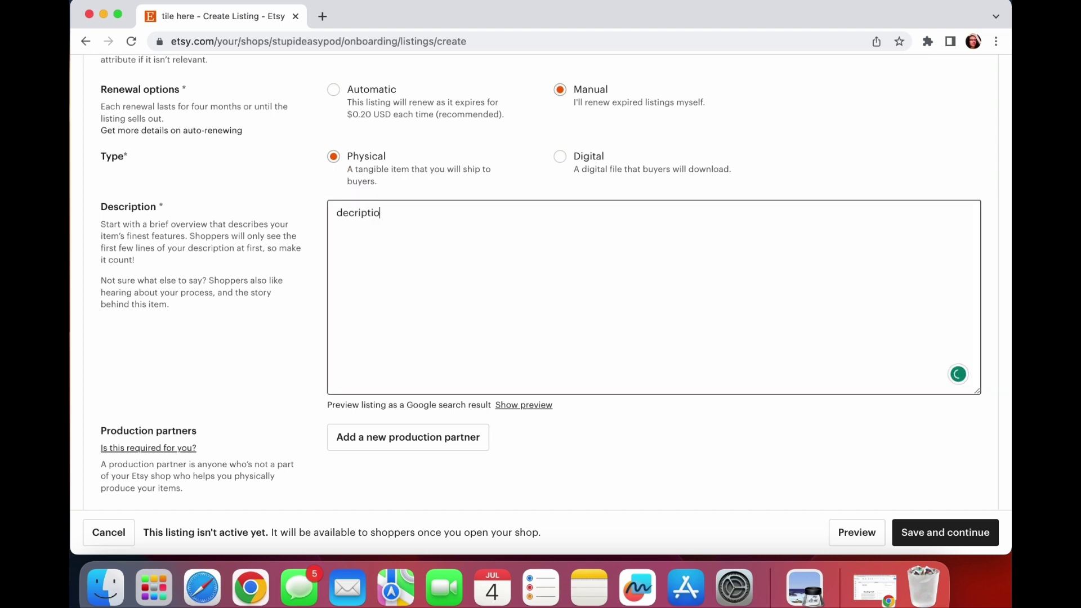
pyautogui.write('n jhere')
# Change the listing price from 0 to 1 and check the quantity.
pyautogui.scroll(-9, 580, 310)
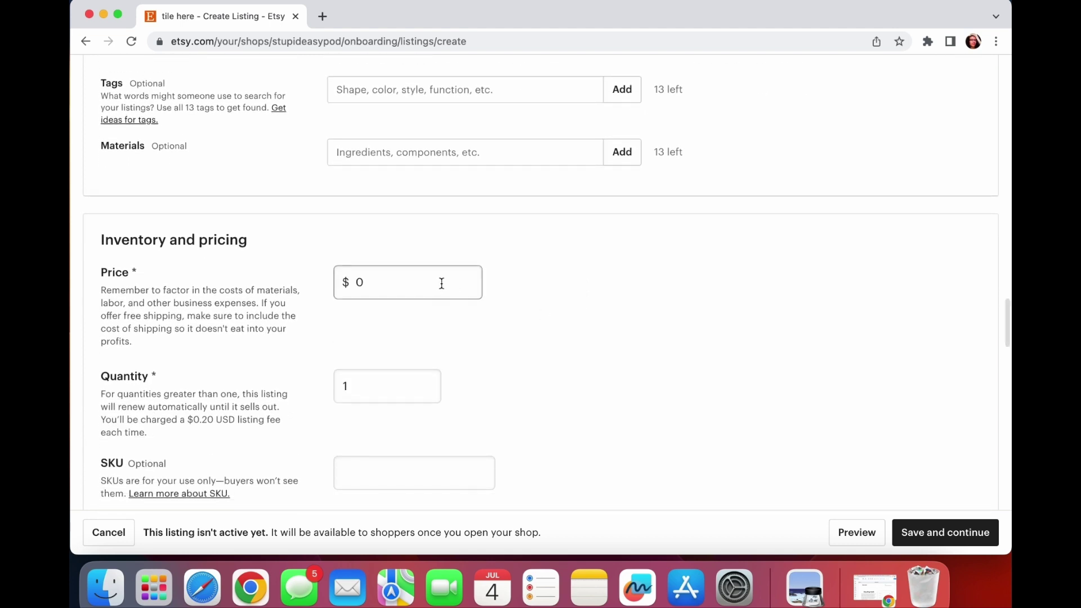
pyautogui.click(439, 282)
pyautogui.press('BackSpace')
pyautogui.write('1')
pyautogui.scroll(-3, 484, 284)
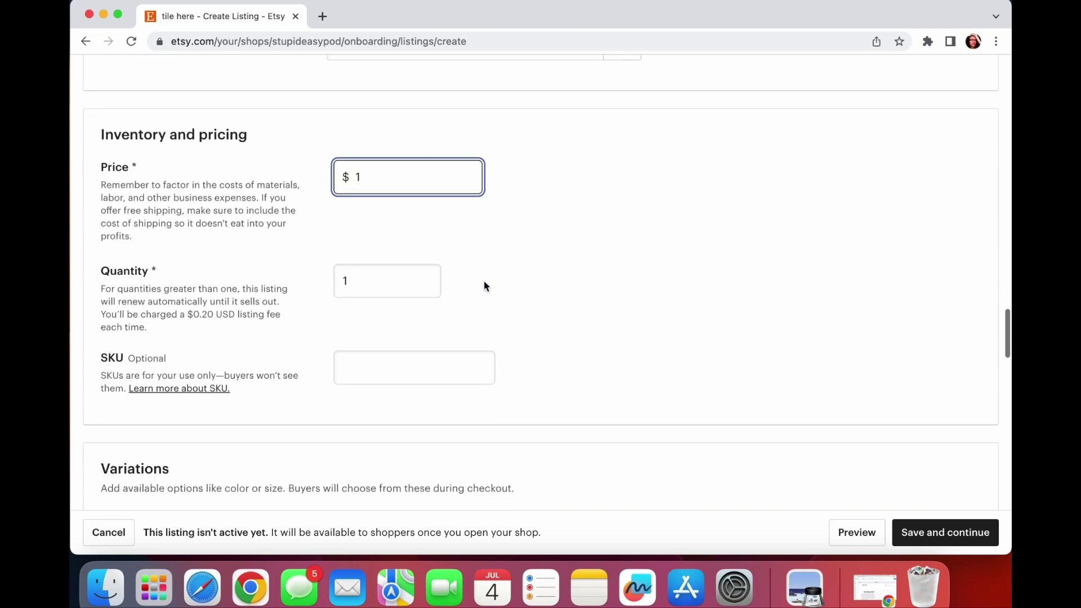
pyautogui.click(405, 268)
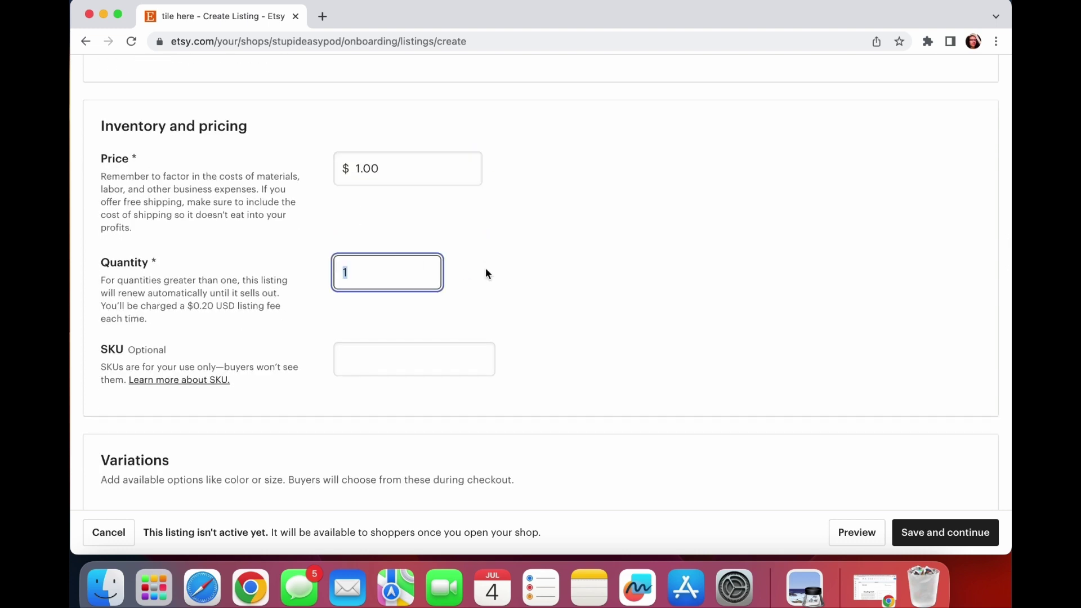
# Use fixed shipping prices with origin ZIP 77 and a 1 business day processing time.
pyautogui.scroll(-10, 485, 270)
pyautogui.scroll(-5, 588, 269)
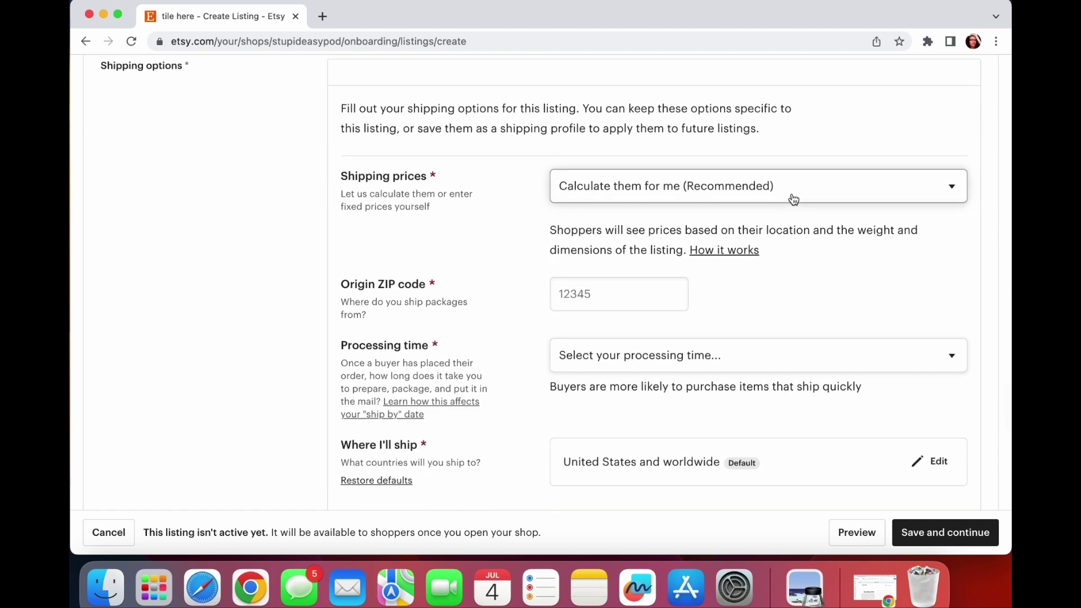
pyautogui.click(650, 197)
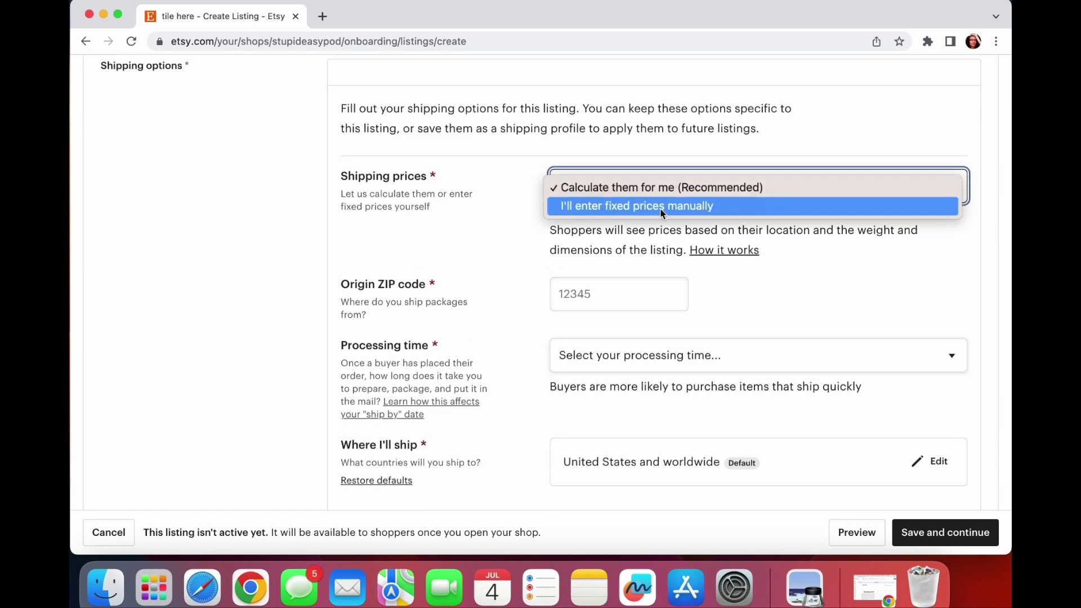
pyautogui.click(705, 206)
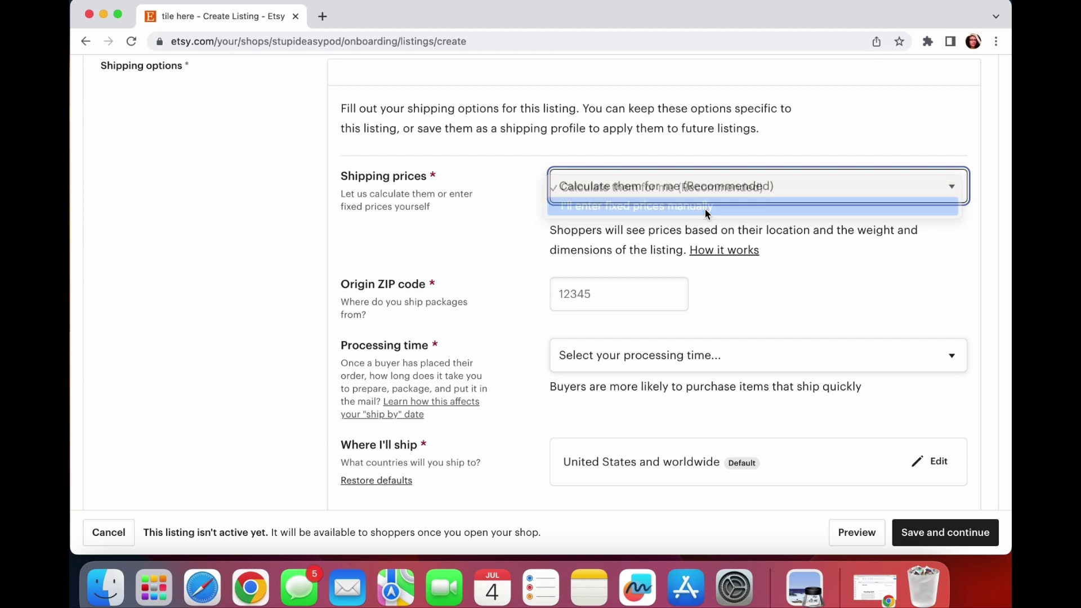
pyautogui.scroll(-3, 656, 254)
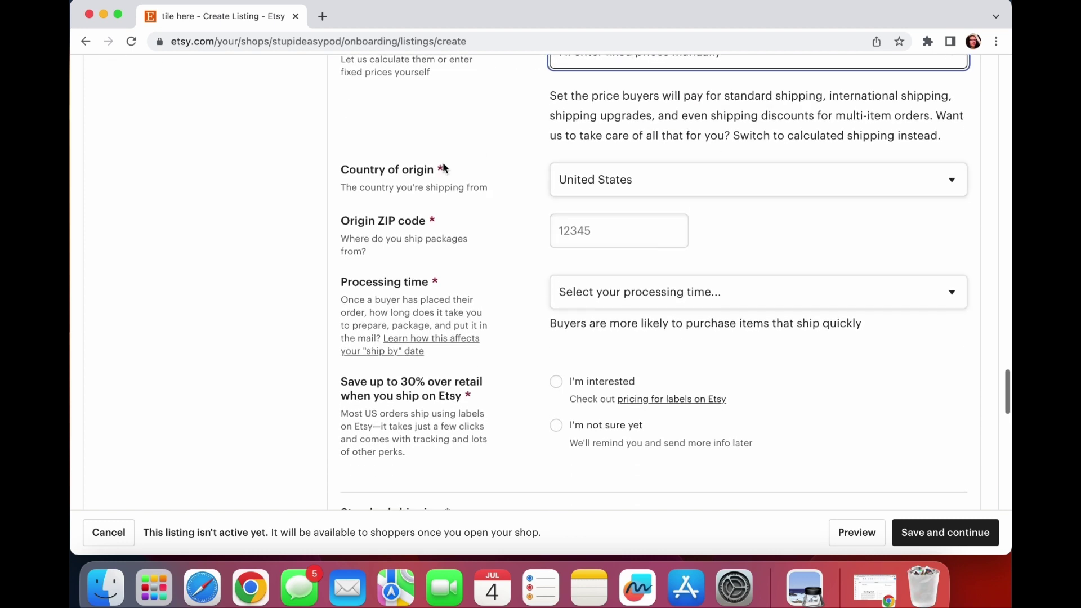
pyautogui.scroll(-2, 690, 169)
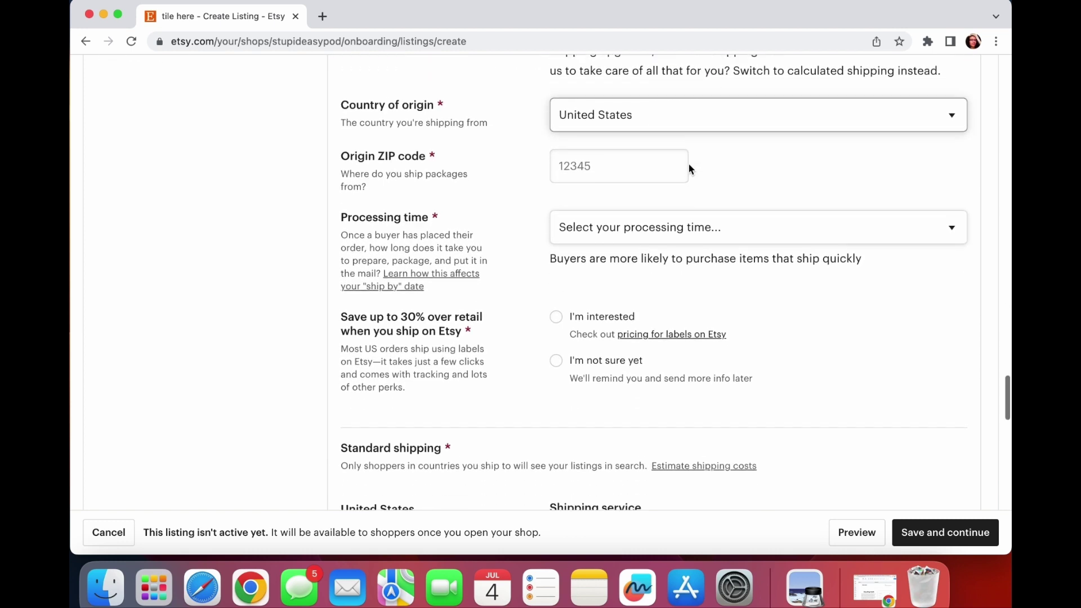
pyautogui.click(623, 165)
pyautogui.write('77049')
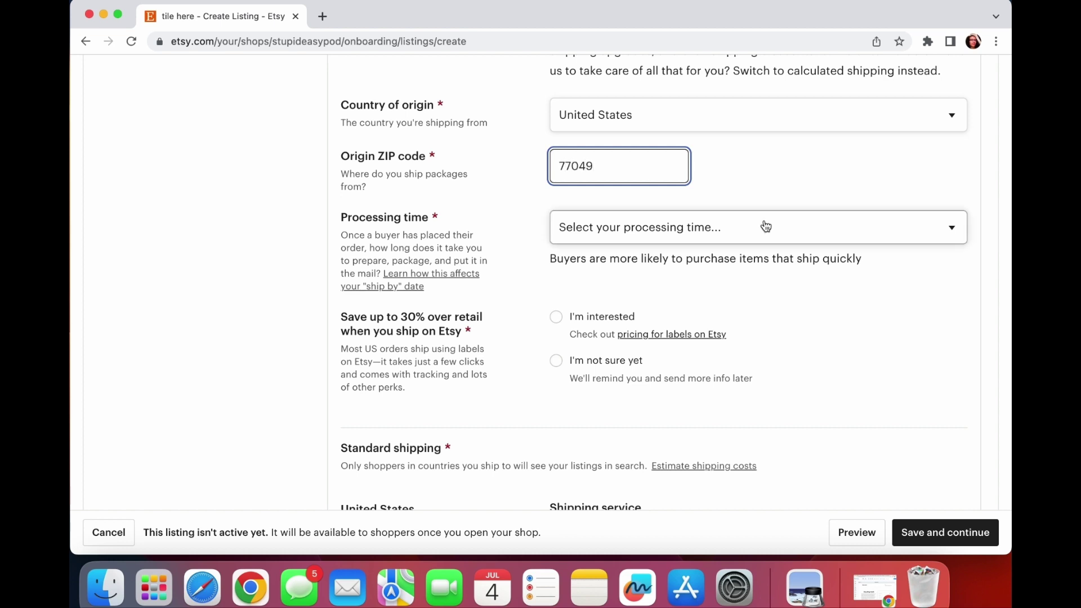
pyautogui.scroll(-3, 762, 225)
pyautogui.click(700, 112)
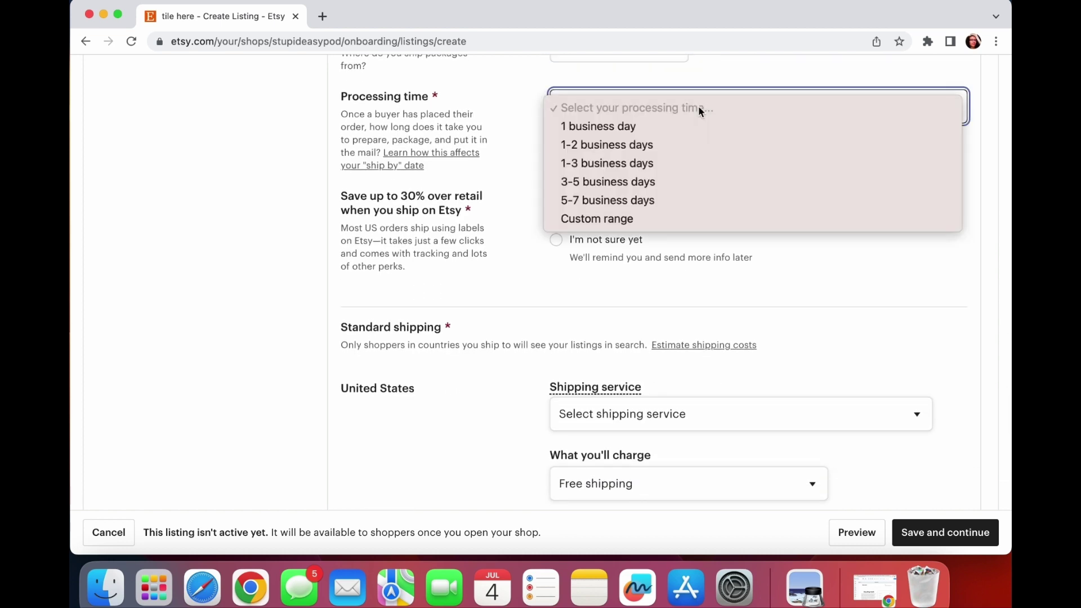
pyautogui.click(656, 122)
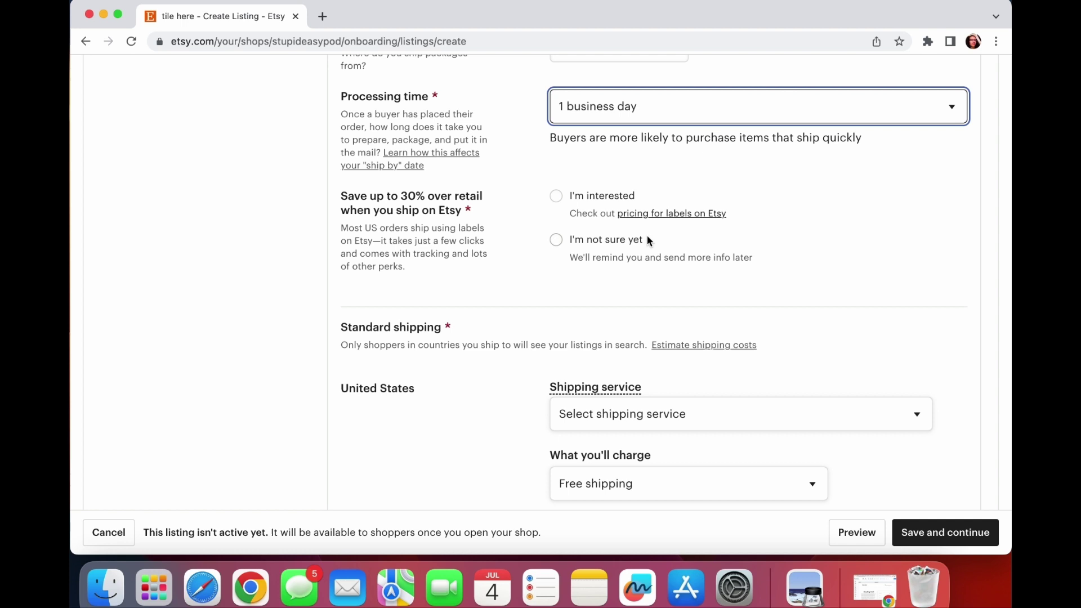
pyautogui.scroll(-5, 646, 236)
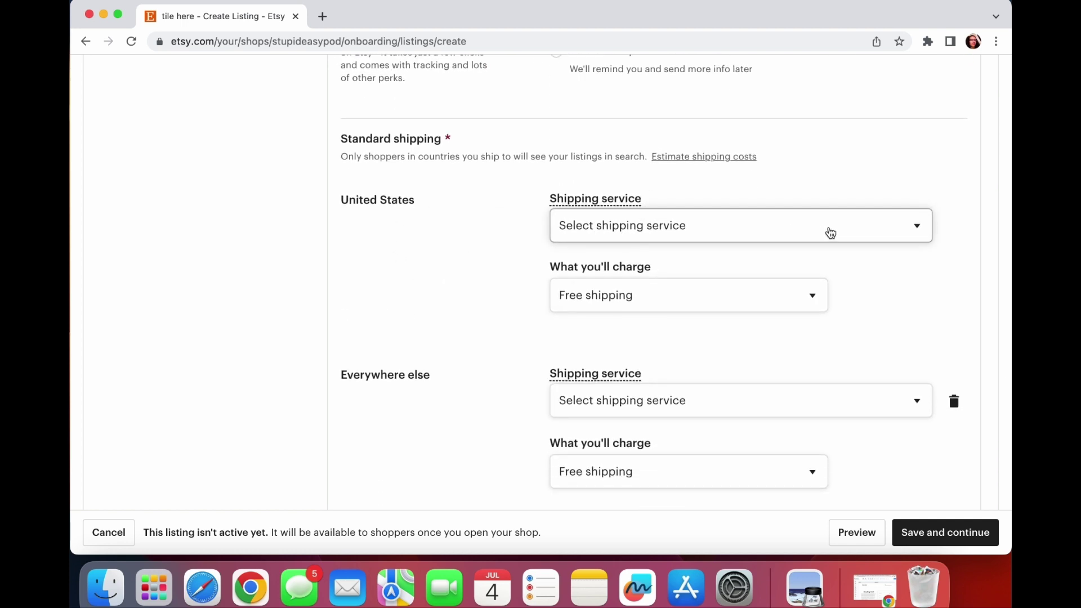
# Ship free to the US by USPS First-Class Mail and remove the Everywhere else destination.
pyautogui.click(875, 231)
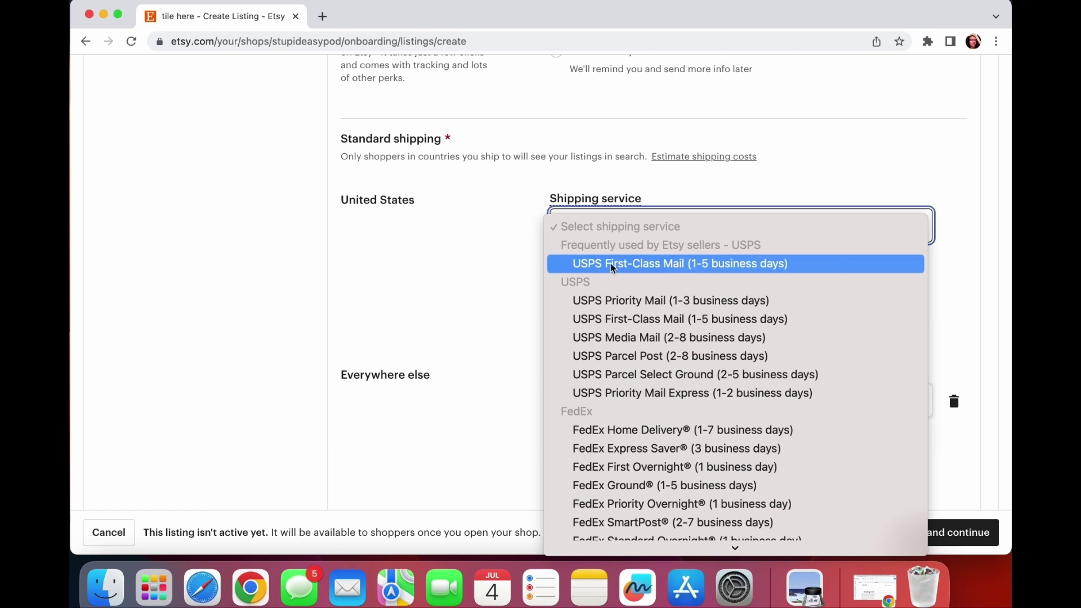
pyautogui.click(666, 268)
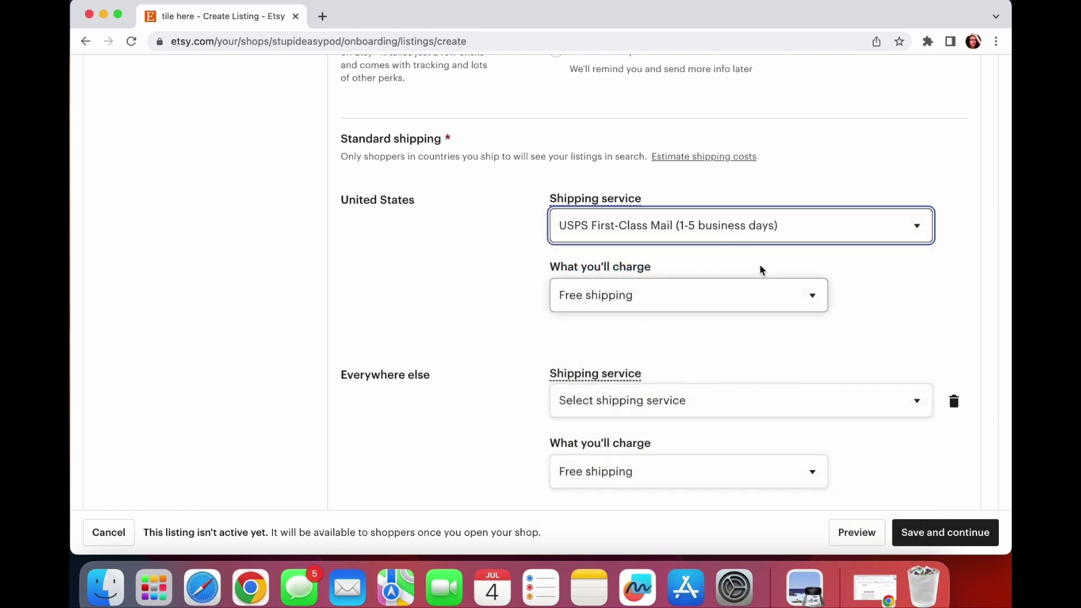
pyautogui.scroll(-2, 743, 253)
pyautogui.click(723, 235)
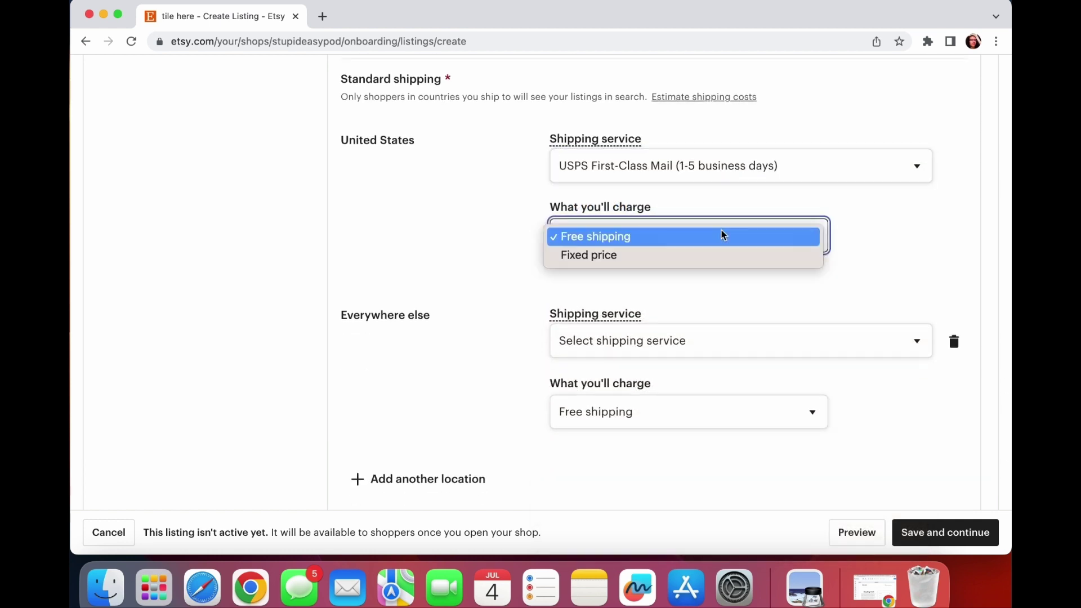
pyautogui.click(600, 237)
pyautogui.scroll(-3, 837, 270)
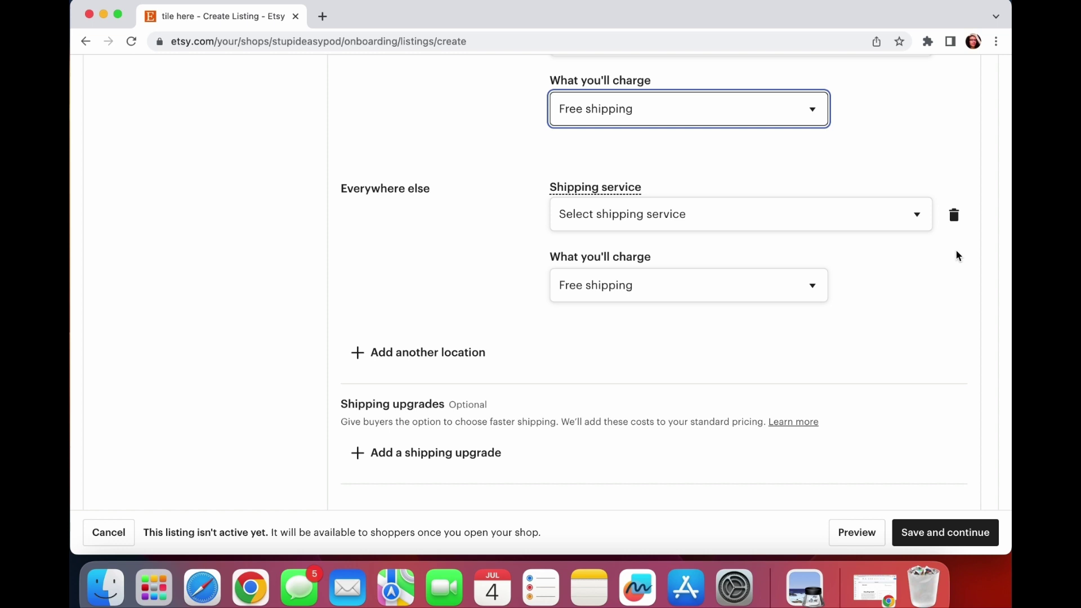
pyautogui.click(954, 215)
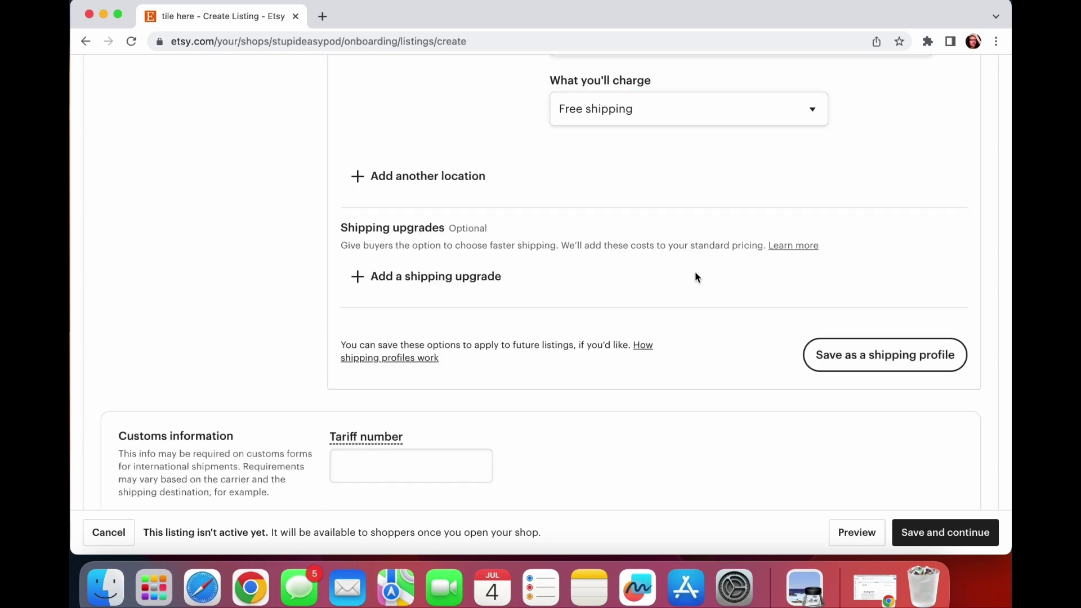
pyautogui.scroll(-10, 610, 289)
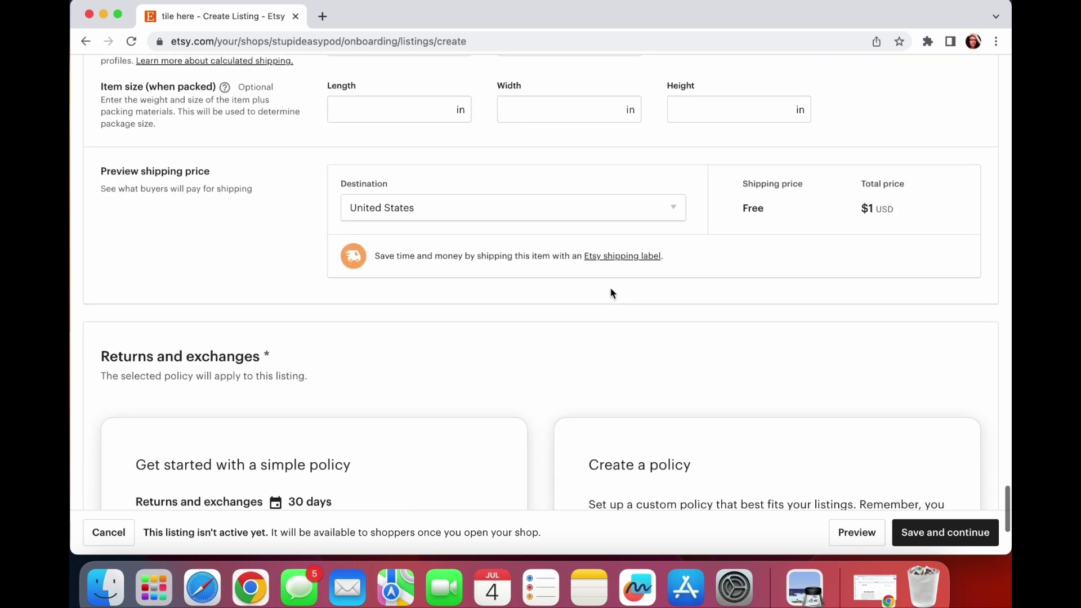
pyautogui.scroll(-4, 612, 293)
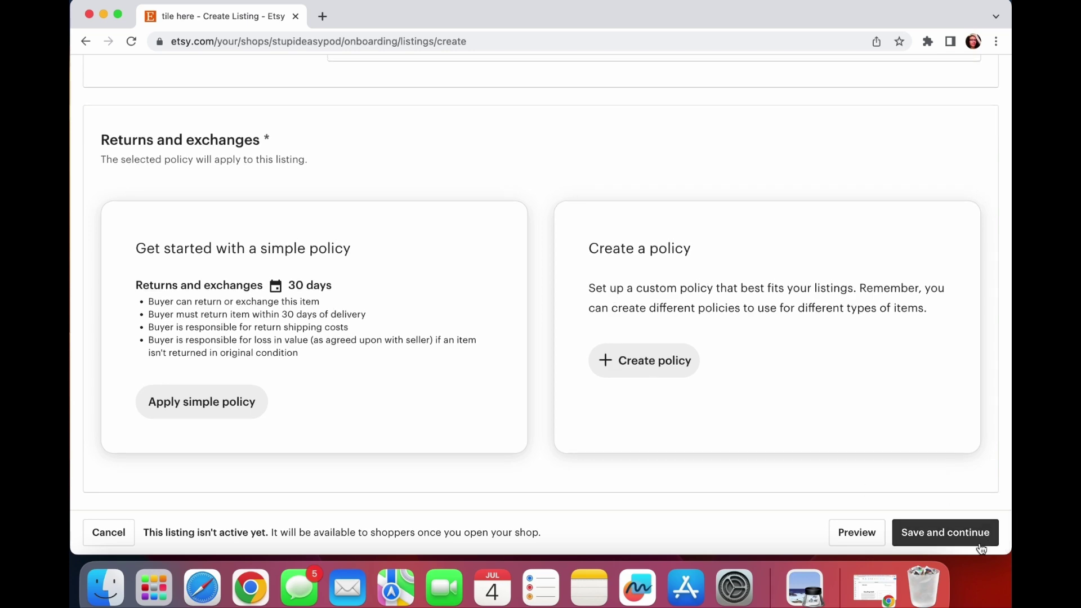
# Save the 'tile here' listing at $1.00, retrying after the required-fields error.
pyautogui.click(966, 532)
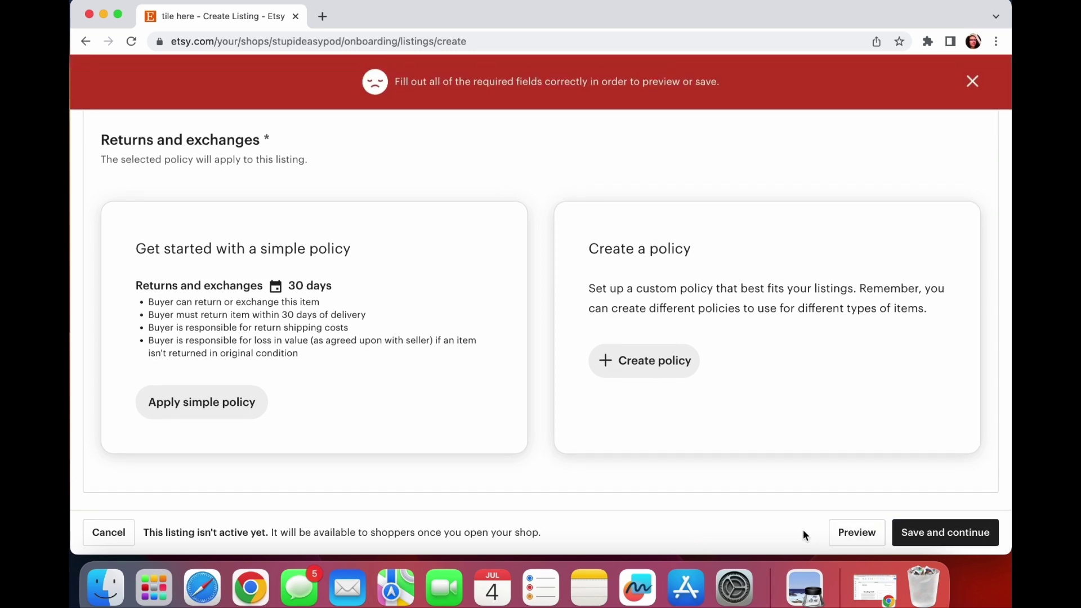
pyautogui.scroll(15, 754, 468)
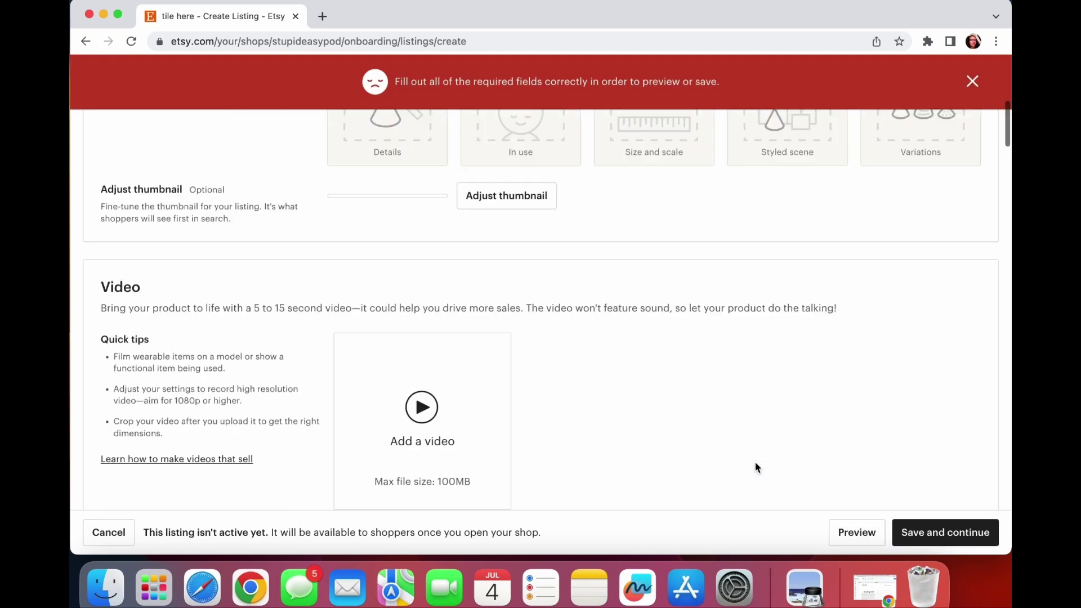
pyautogui.scroll(10, 754, 467)
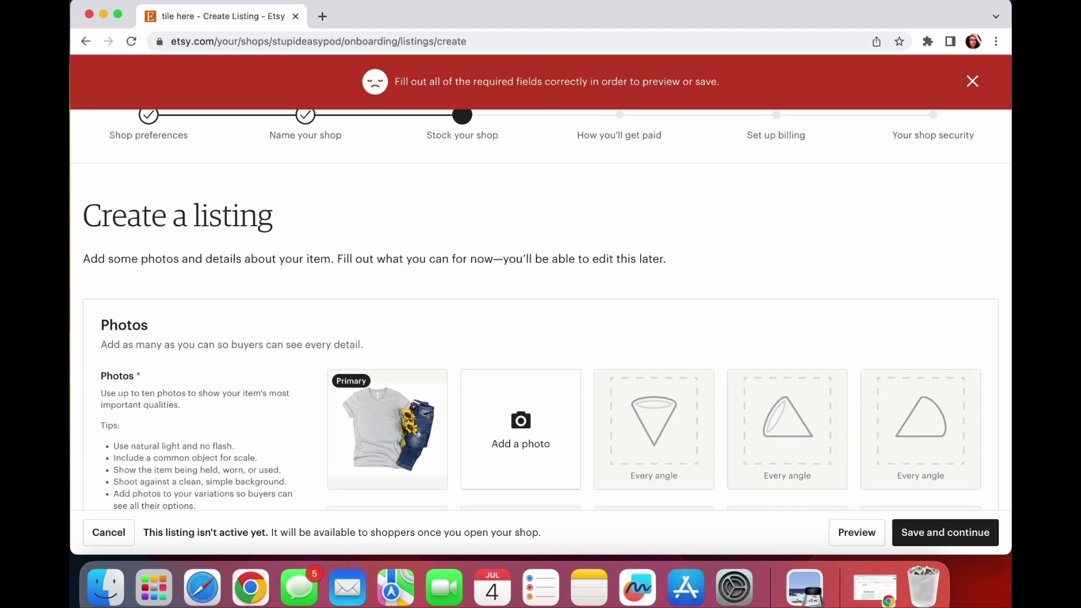
pyautogui.click(946, 532)
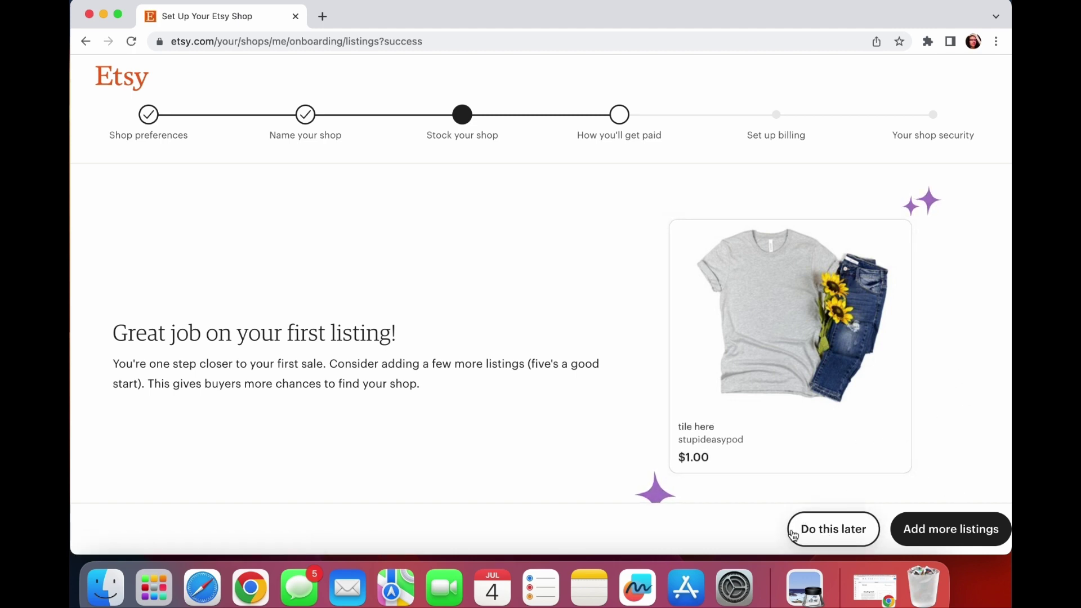
# Skip adding more listings and move on to the payments setup page.
pyautogui.click(822, 533)
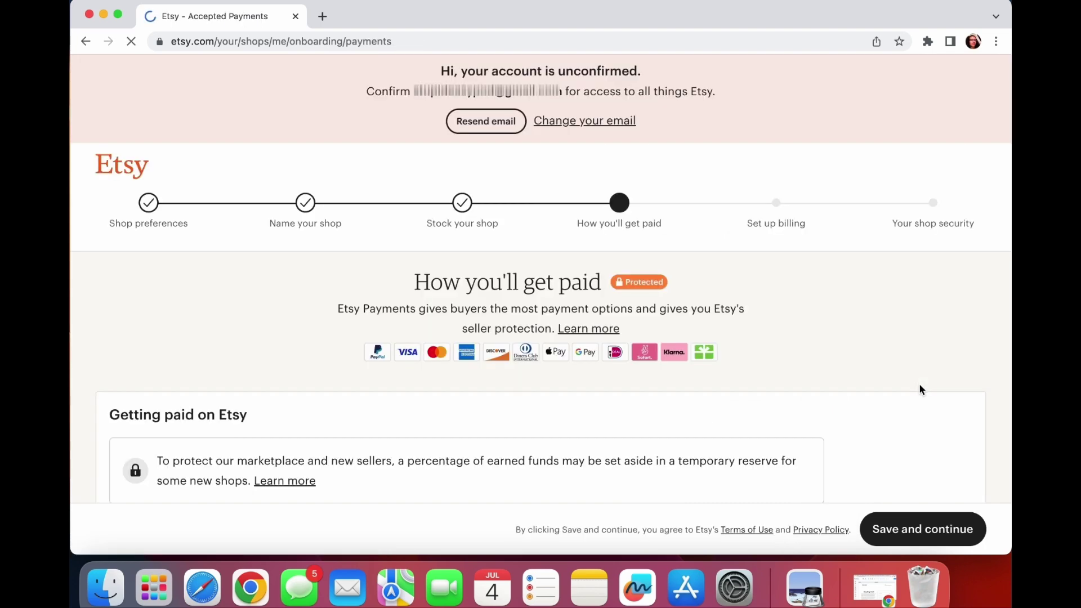
pyautogui.scroll(-4, 927, 314)
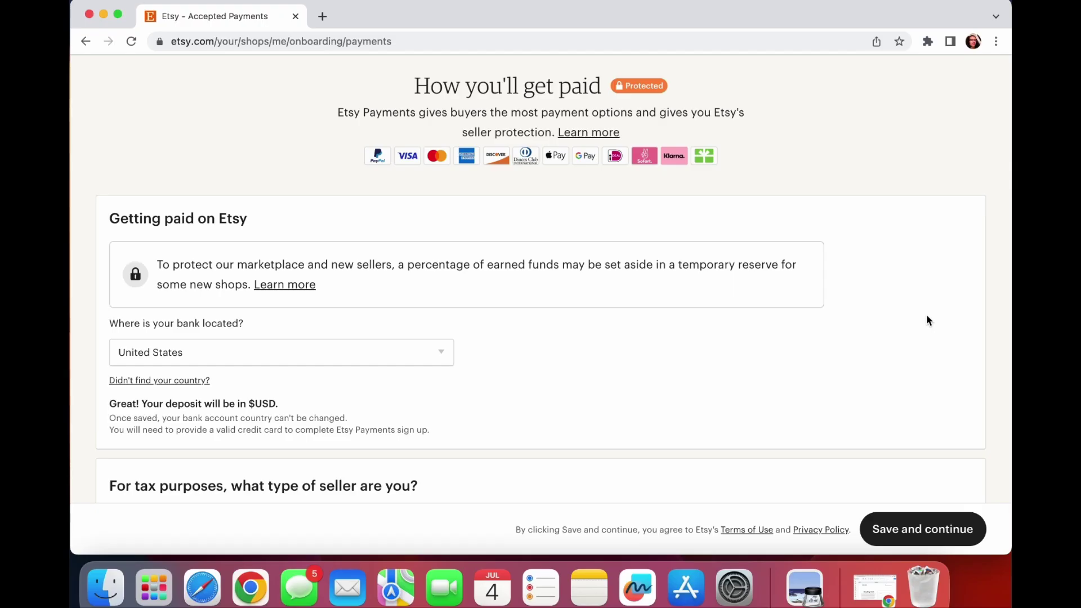
pyautogui.scroll(2, 927, 320)
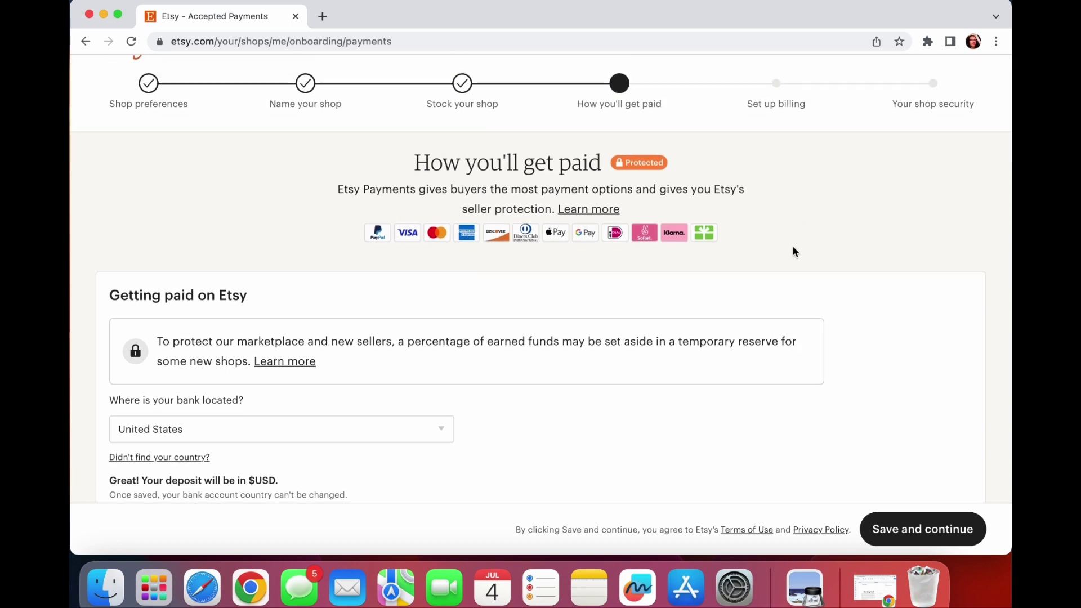
pyautogui.scroll(-3, 793, 249)
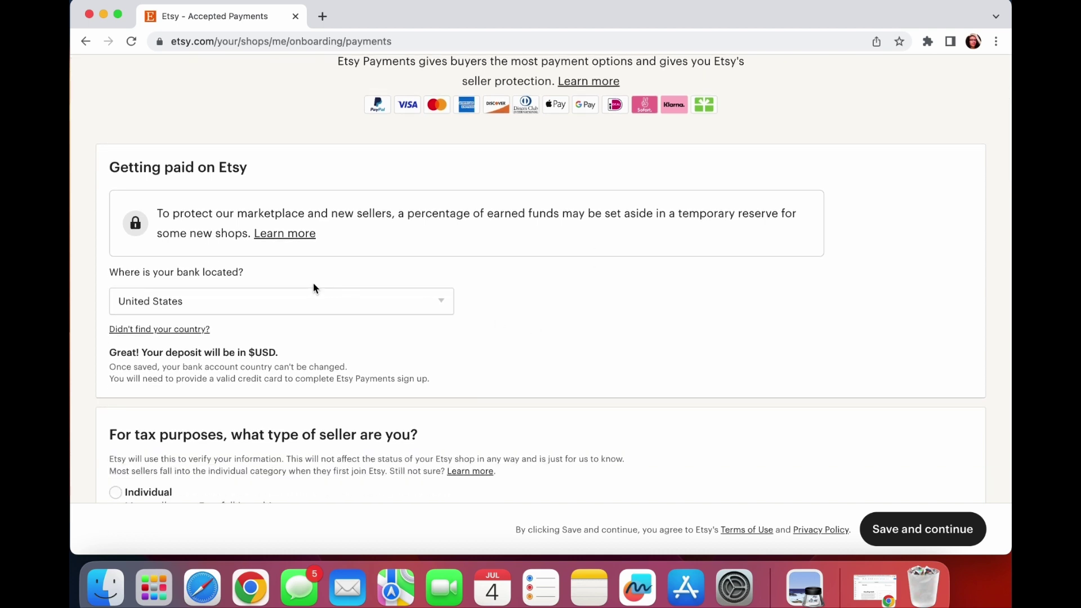
pyautogui.scroll(-1, 313, 287)
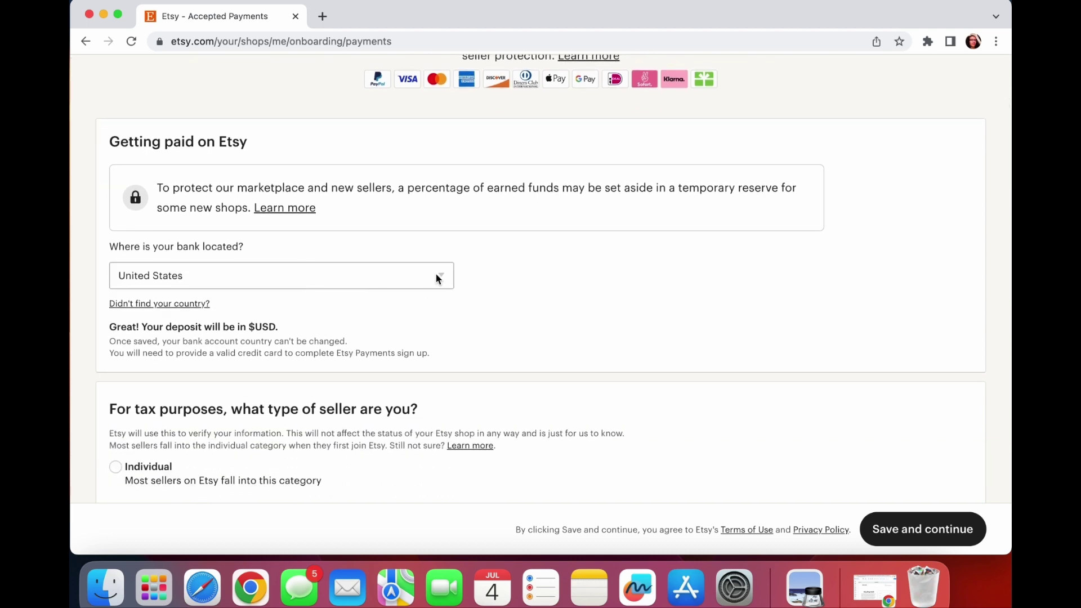
pyautogui.scroll(-3, 436, 272)
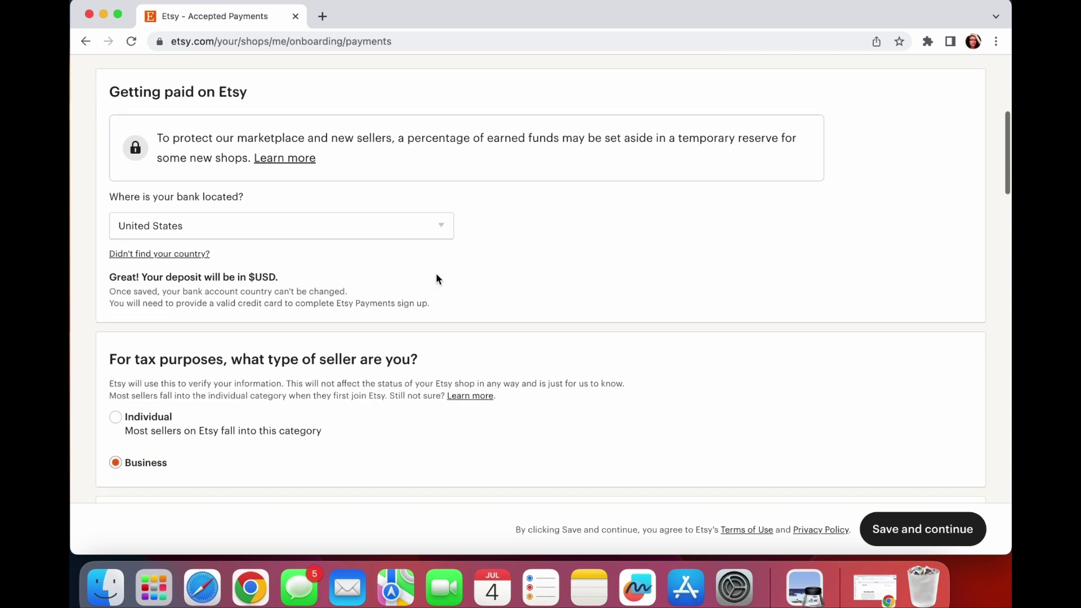
pyautogui.scroll(-3, 374, 383)
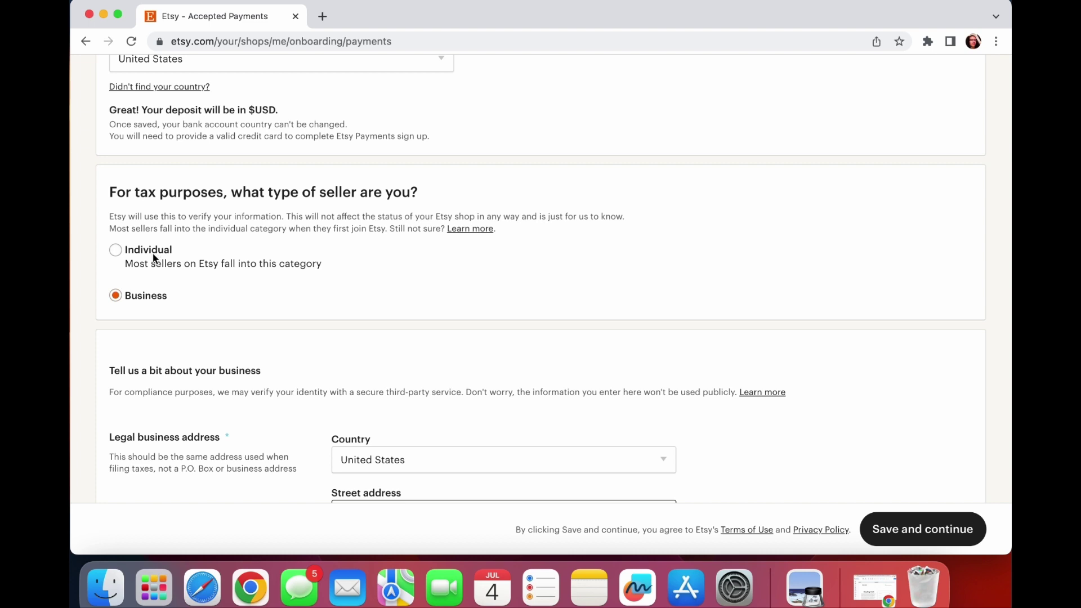
# Register as an individual seller and continue to the Set up billing step.
pyautogui.click(153, 259)
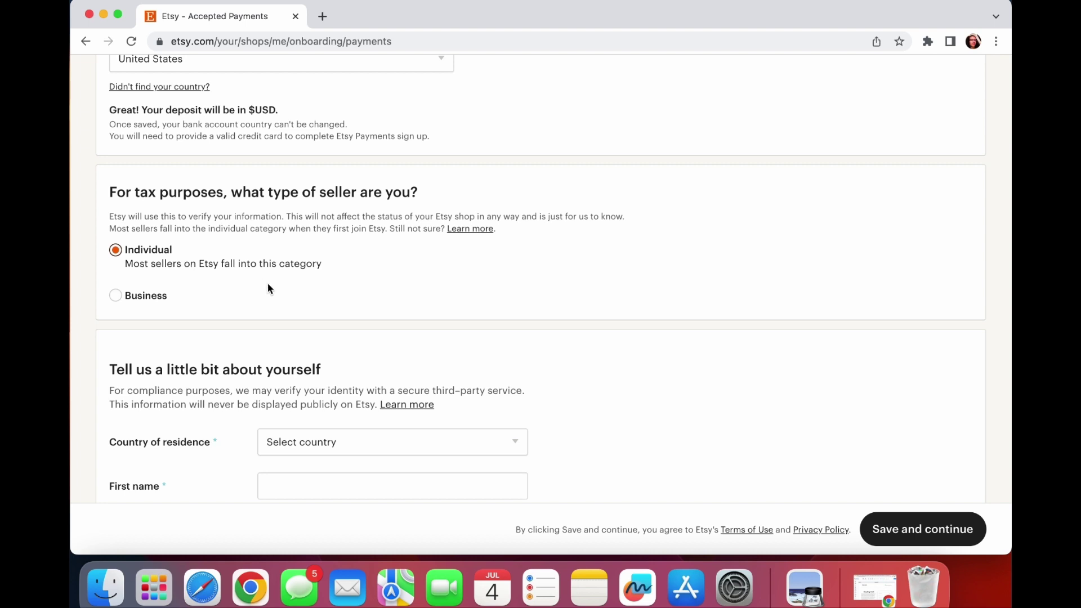
pyautogui.scroll(-1, 268, 284)
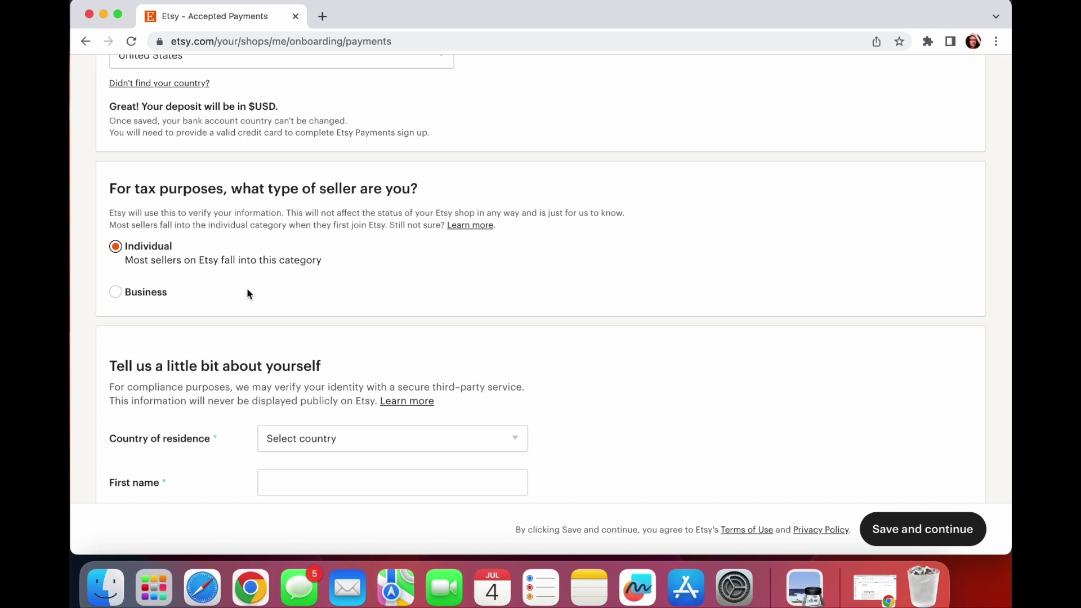
pyautogui.scroll(-2, 261, 290)
pyautogui.scroll(-5, 261, 289)
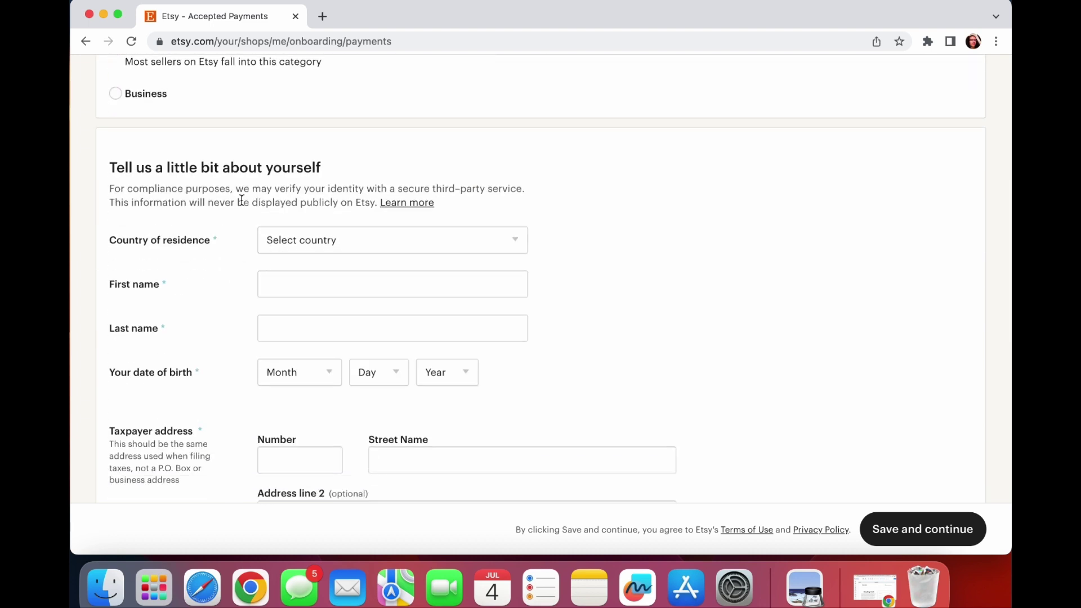
pyautogui.scroll(-1, 229, 265)
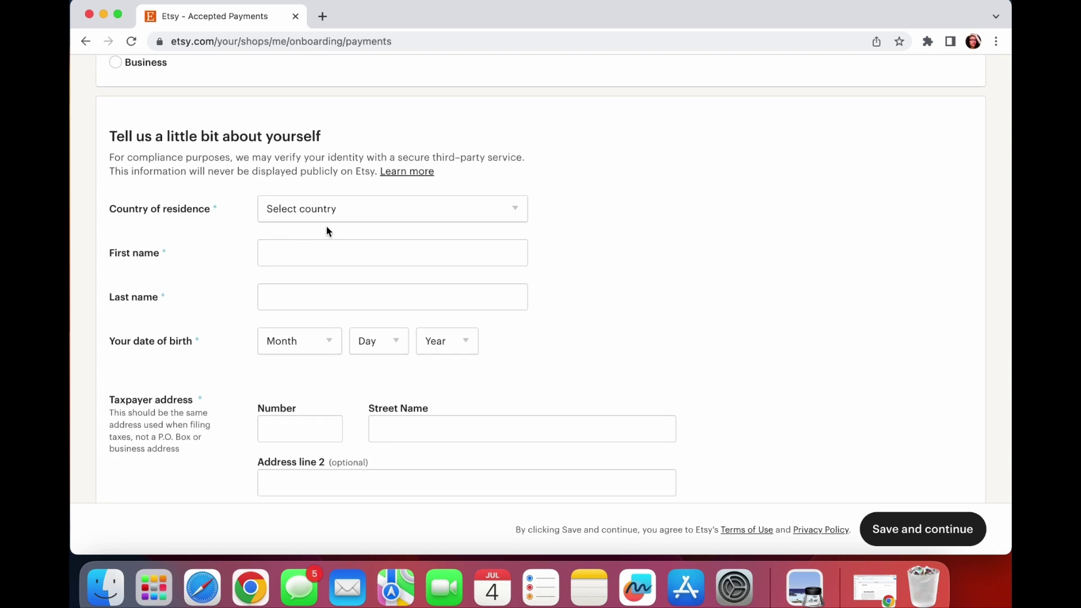
pyautogui.scroll(-2, 344, 222)
pyautogui.scroll(-1, 329, 264)
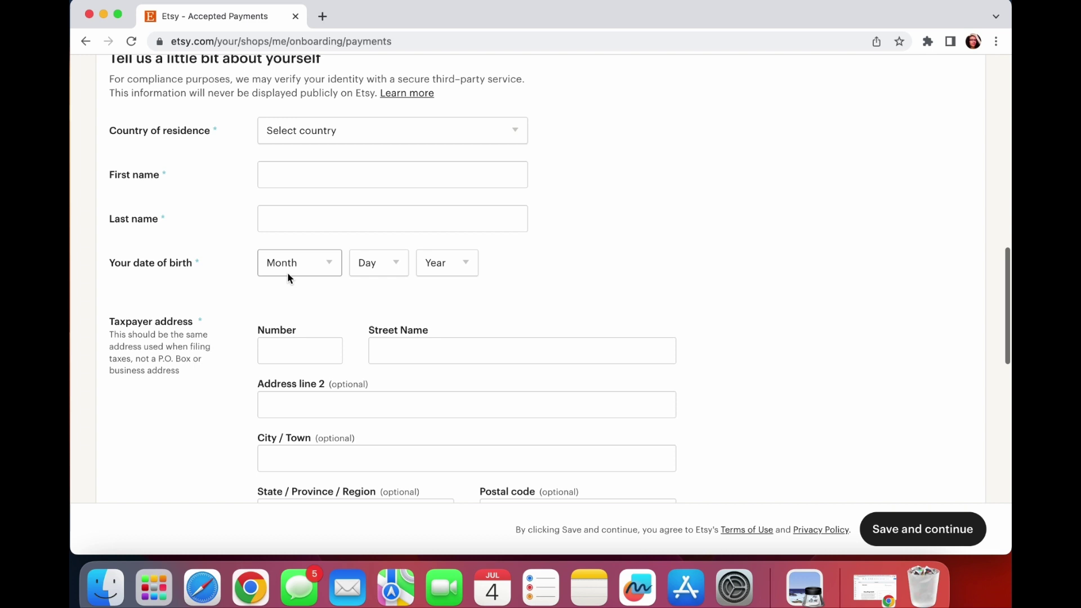
pyautogui.scroll(-3, 288, 275)
pyautogui.scroll(-2, 288, 278)
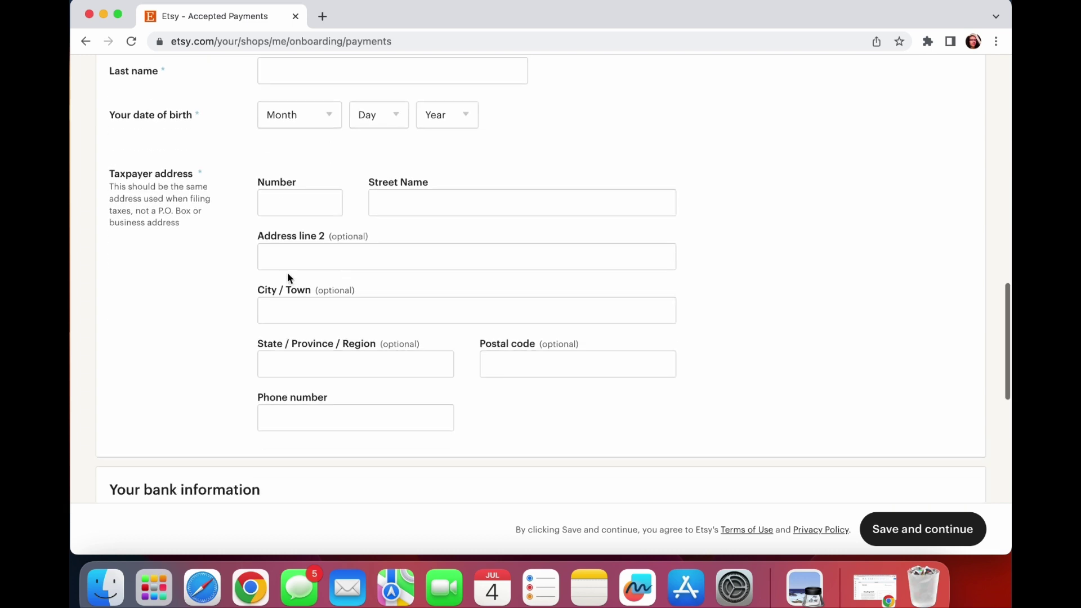
pyautogui.scroll(-2, 300, 358)
pyautogui.scroll(-4, 300, 358)
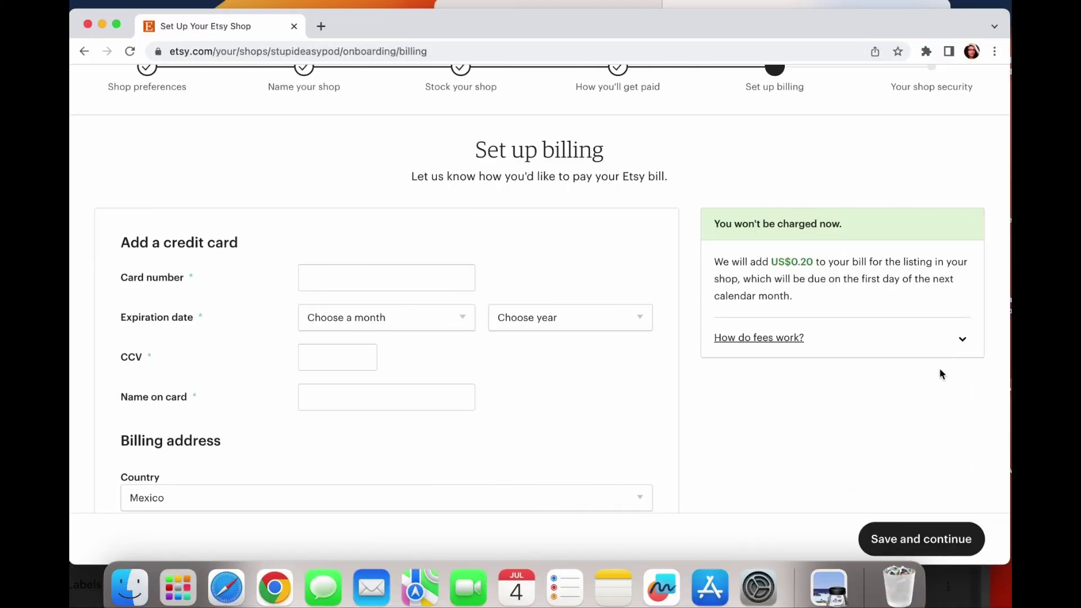
# Scroll through the credit card and billing address form to reach the stupideasypod Shop Manager dashboard.
pyautogui.scroll(1, 901, 374)
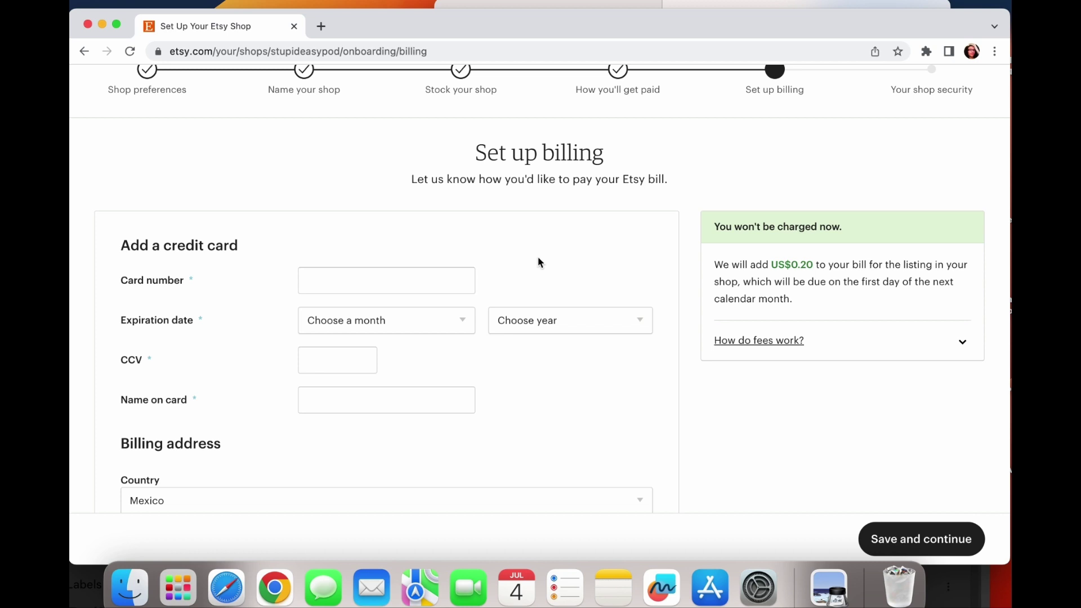
pyautogui.scroll(-2, 538, 262)
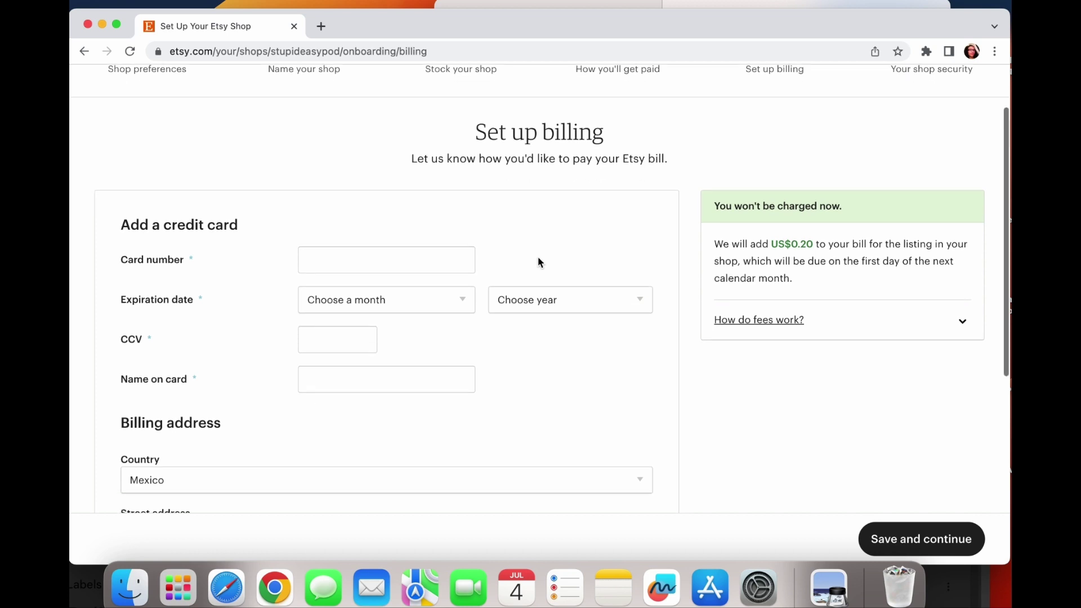
pyautogui.scroll(-3, 489, 247)
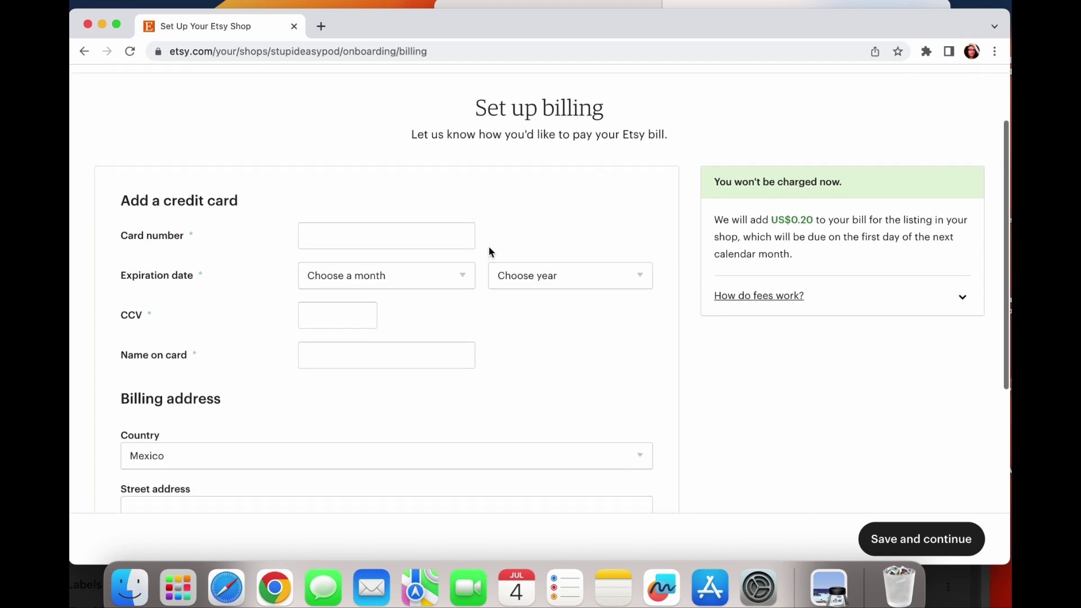
pyautogui.scroll(-6, 326, 228)
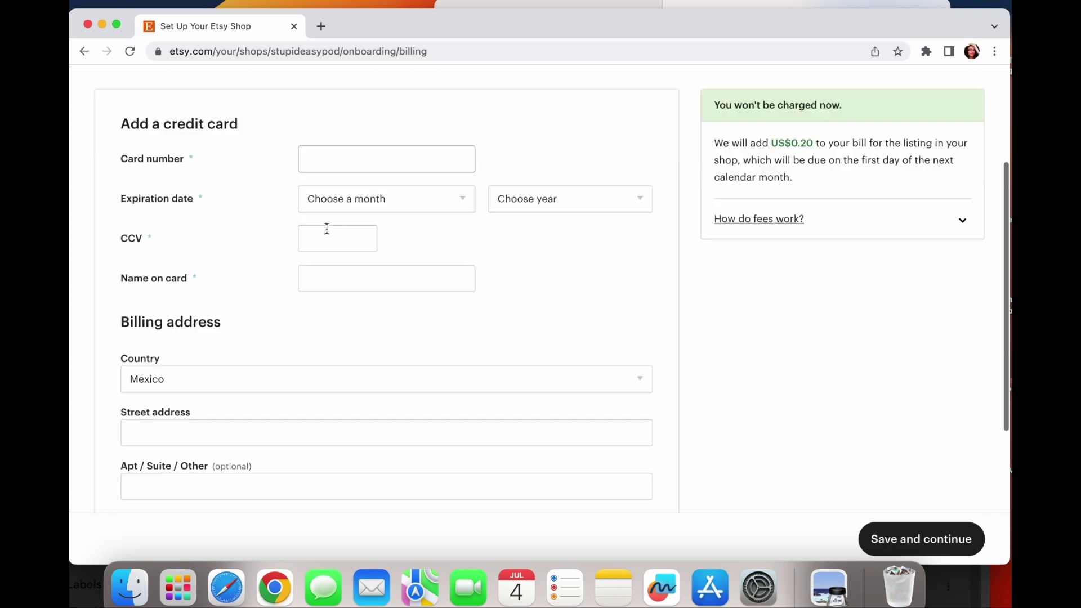
pyautogui.scroll(-5, 256, 371)
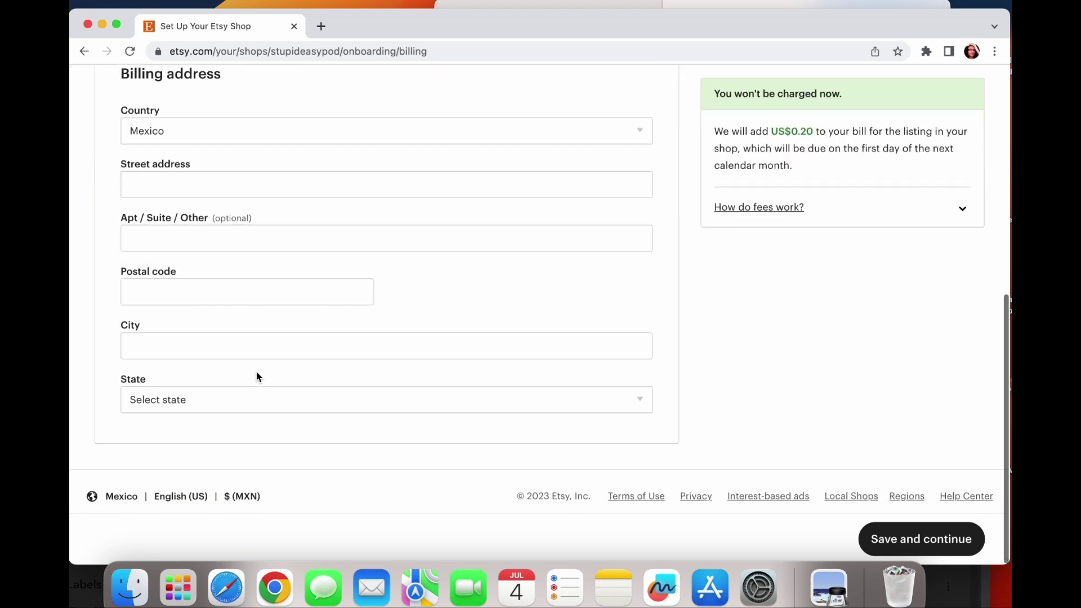
pyautogui.scroll(15, 257, 371)
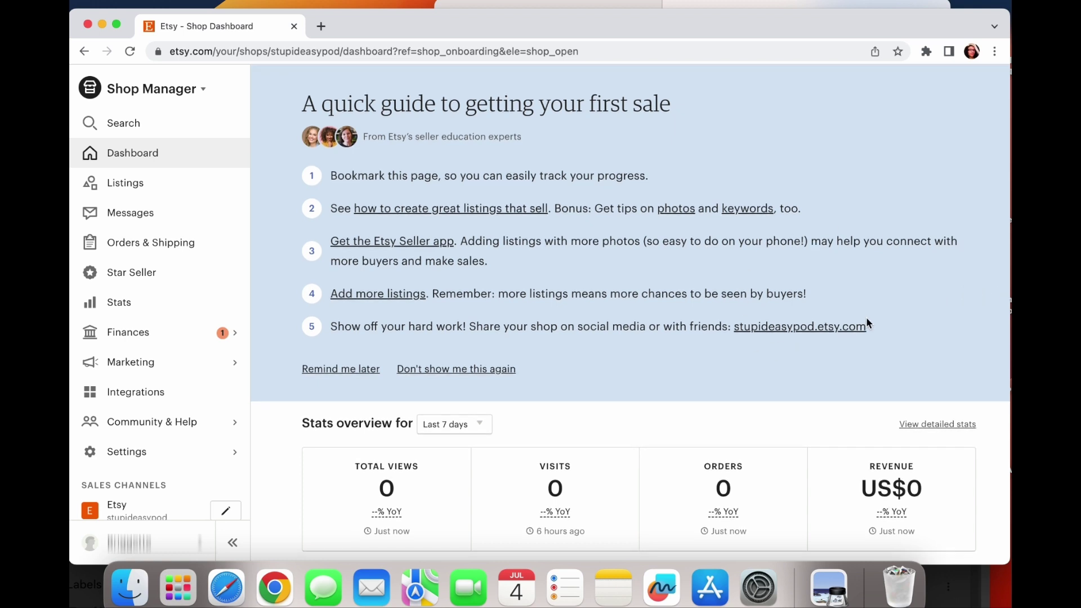
pyautogui.scroll(-5, 790, 338)
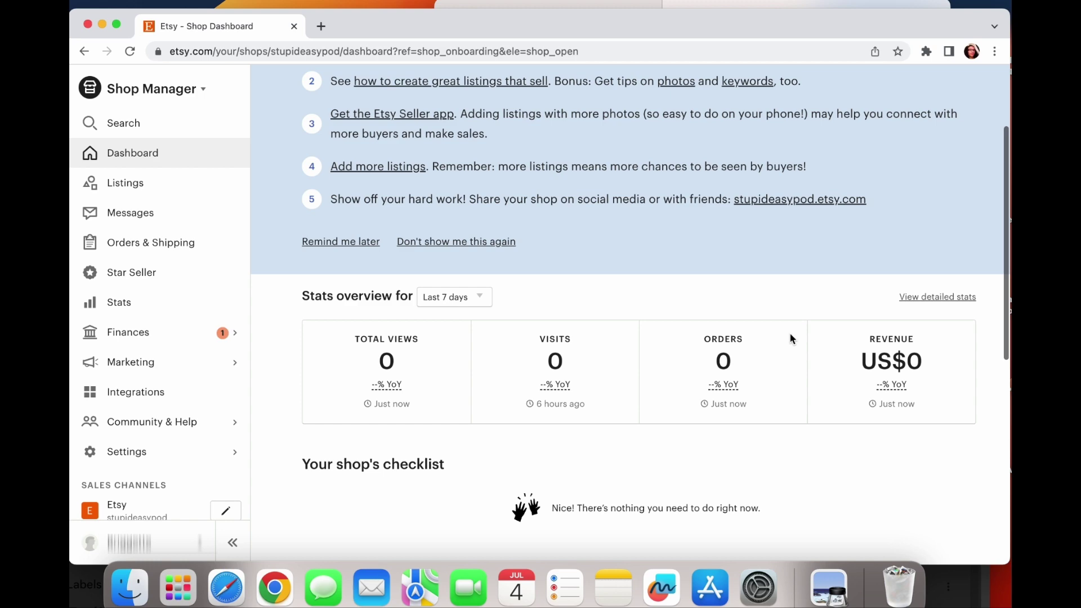
pyautogui.scroll(5, 790, 338)
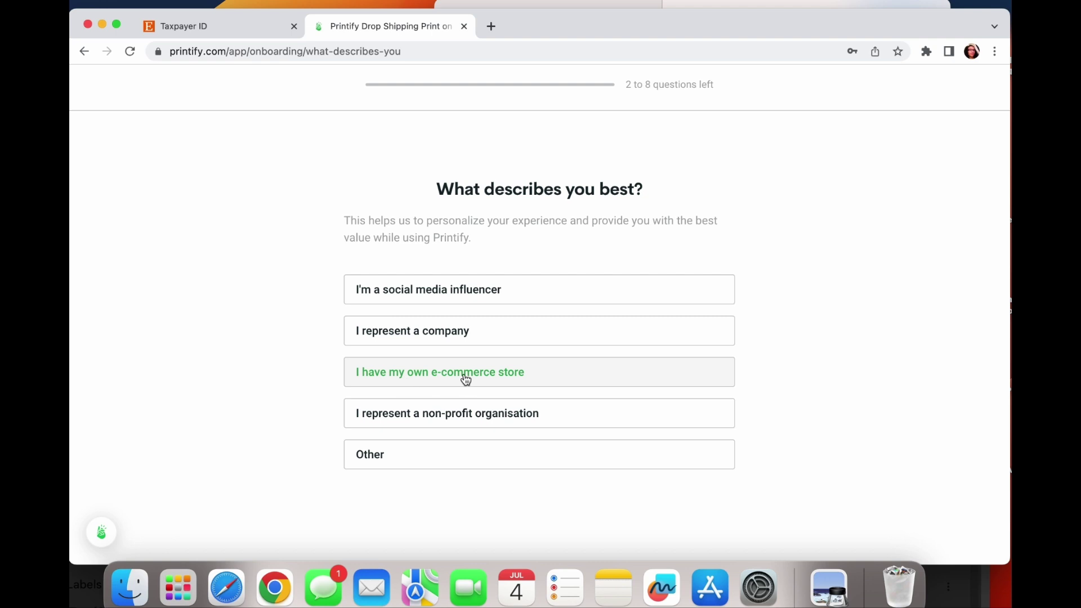
# Answer onboarding: own e-commerce store, starting a first online business, no help needed, found via Google search.
pyautogui.click(532, 379)
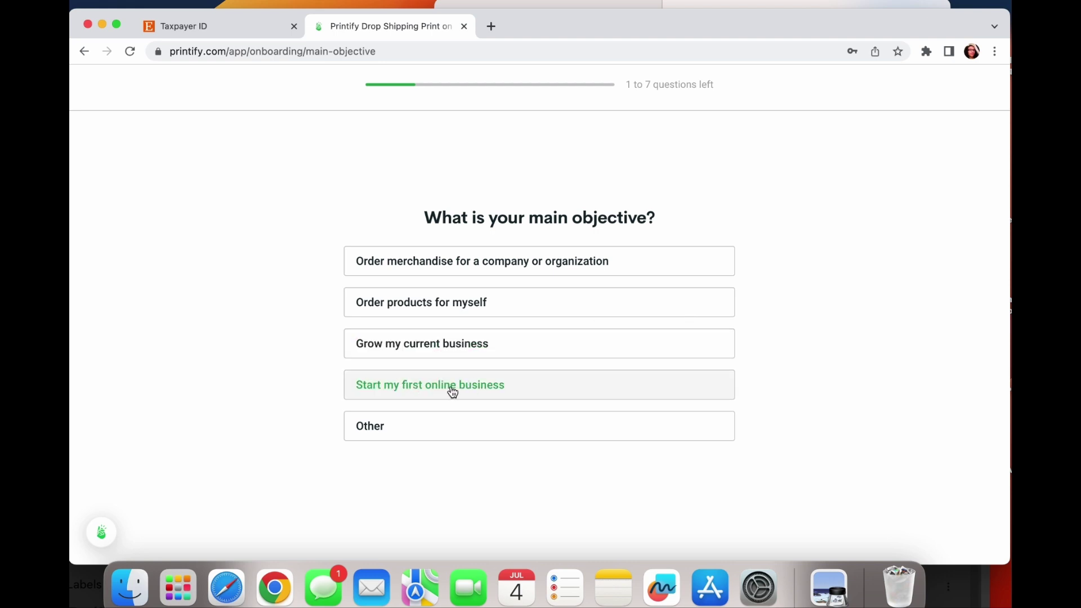
pyautogui.click(488, 392)
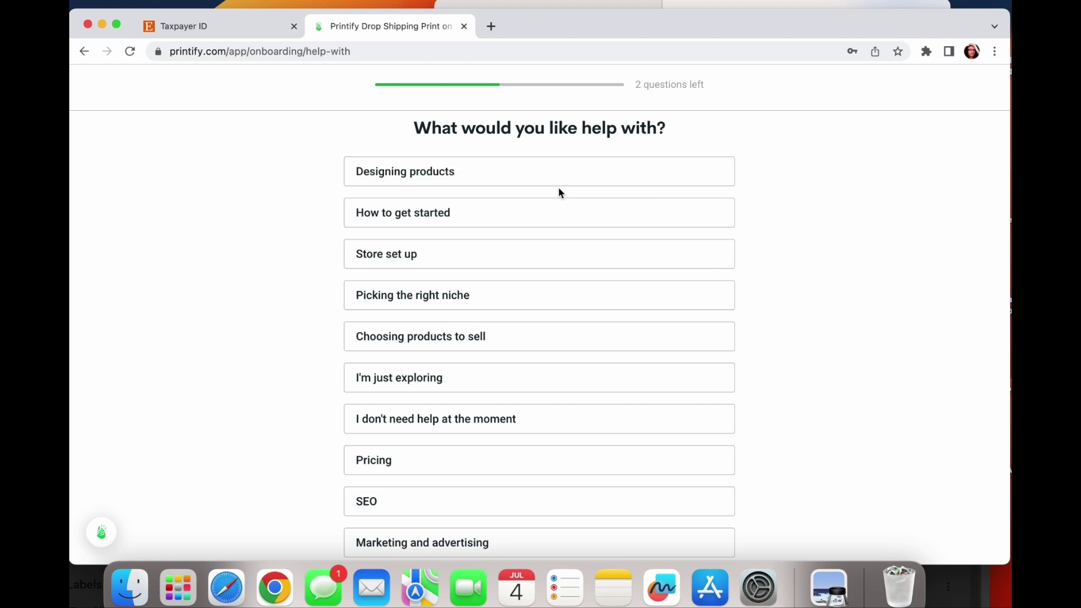
pyautogui.scroll(-1, 536, 272)
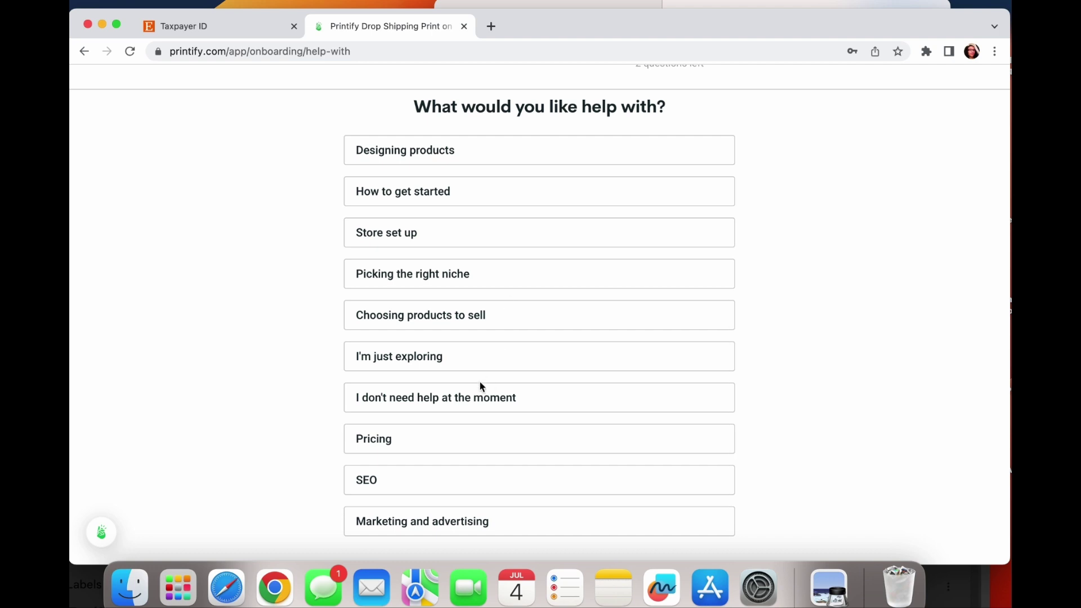
pyautogui.click(505, 404)
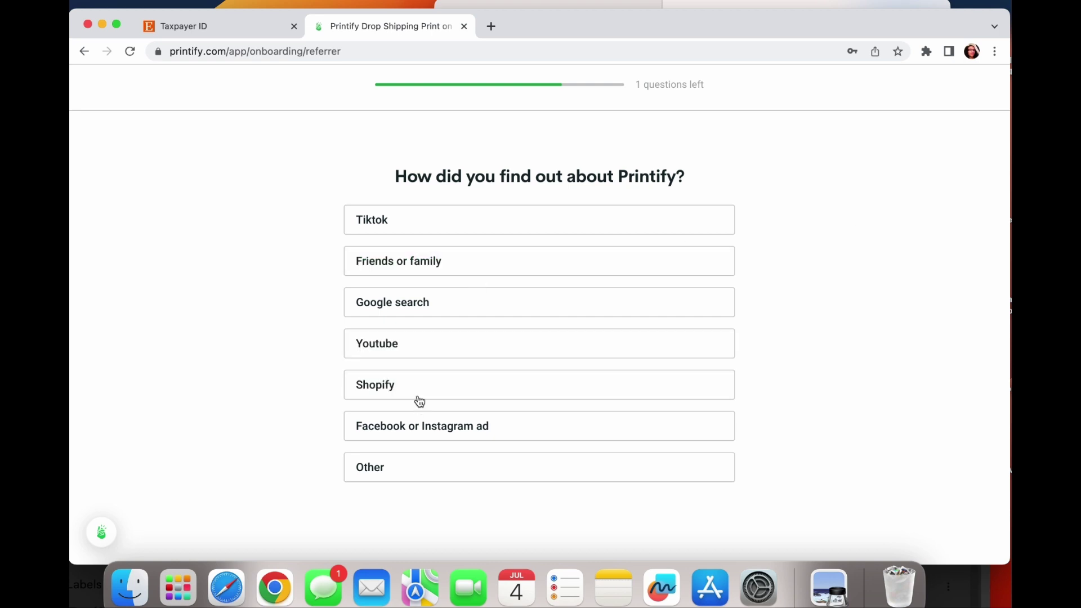
pyautogui.click(425, 308)
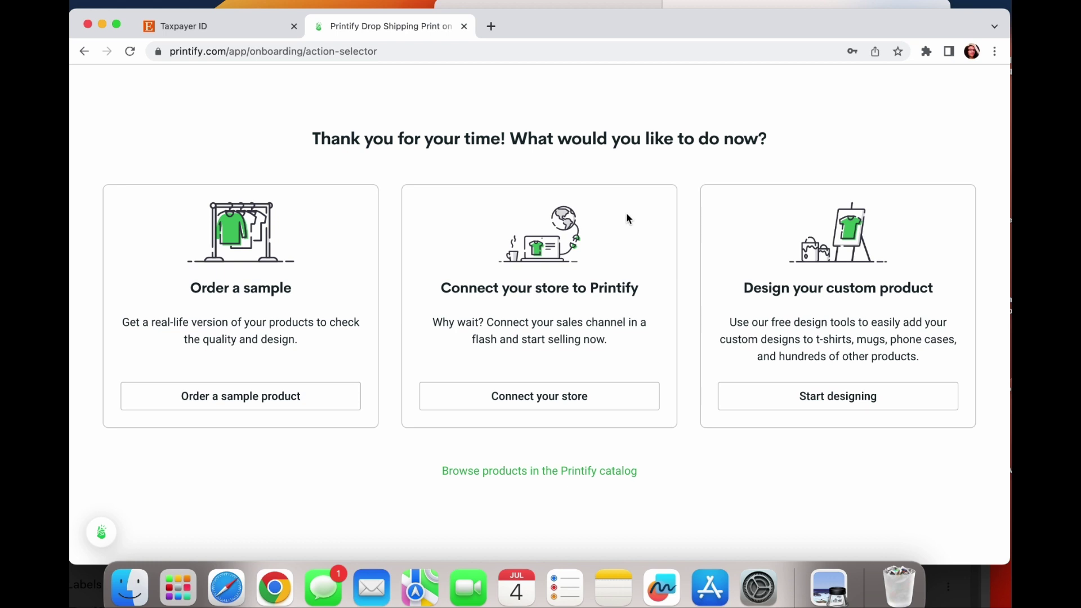
# Link the new store to Etsy, grant Printify access, and dismiss the Congrats message.
pyautogui.click(552, 395)
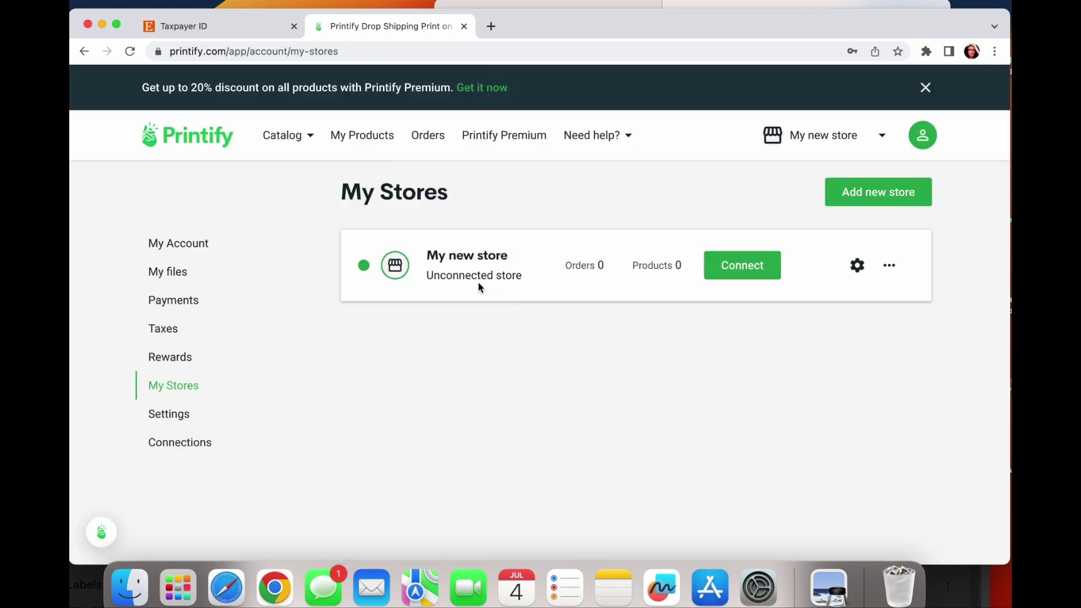
pyautogui.click(754, 266)
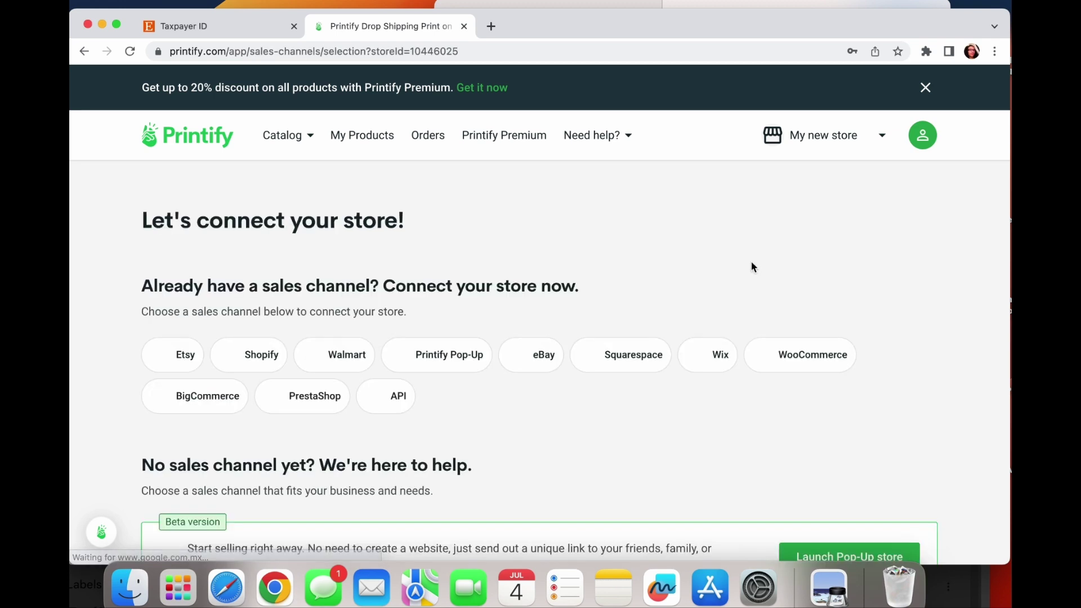
pyautogui.scroll(-3, 487, 258)
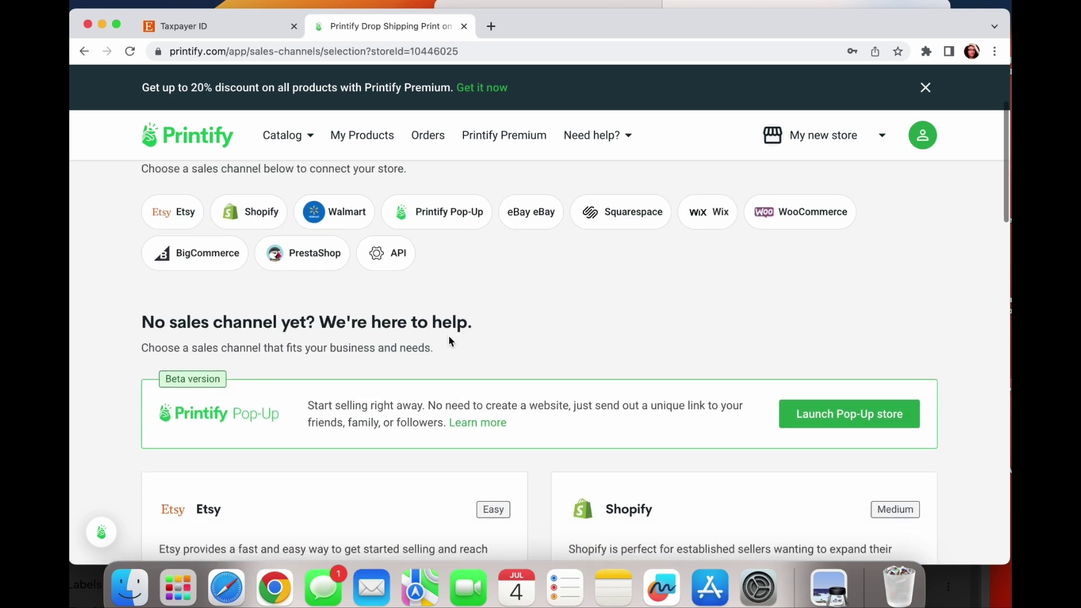
pyautogui.scroll(-4, 451, 341)
pyautogui.scroll(-2, 315, 461)
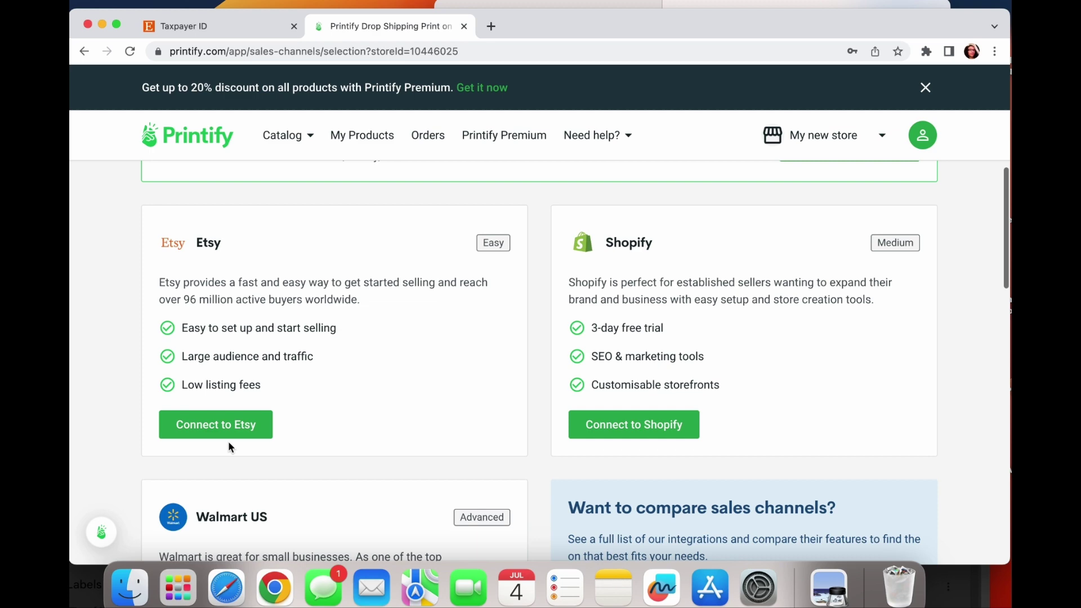
pyautogui.click(221, 427)
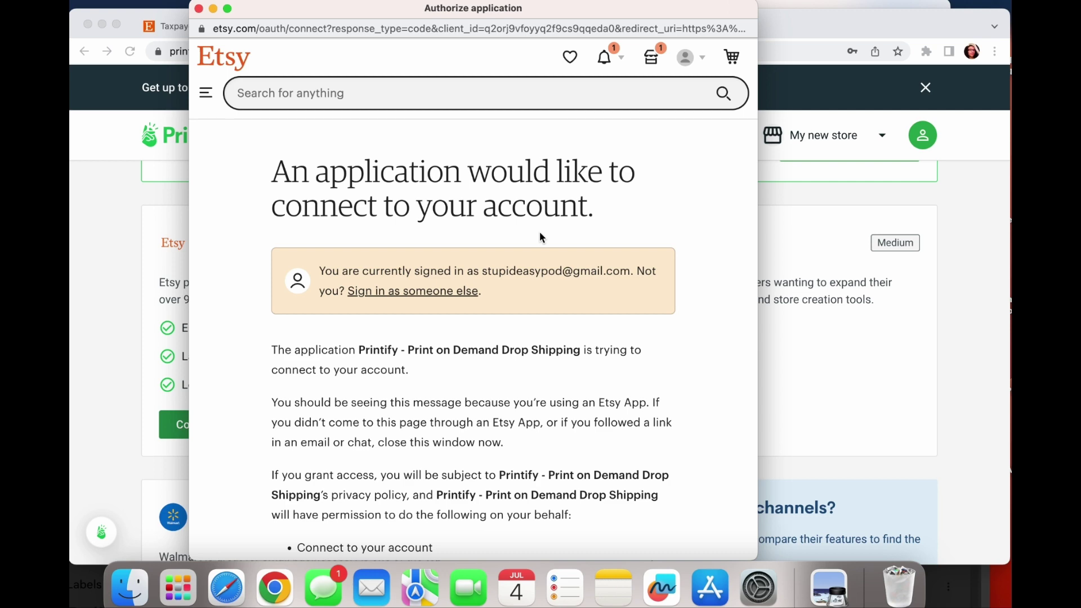
pyautogui.scroll(-10, 541, 236)
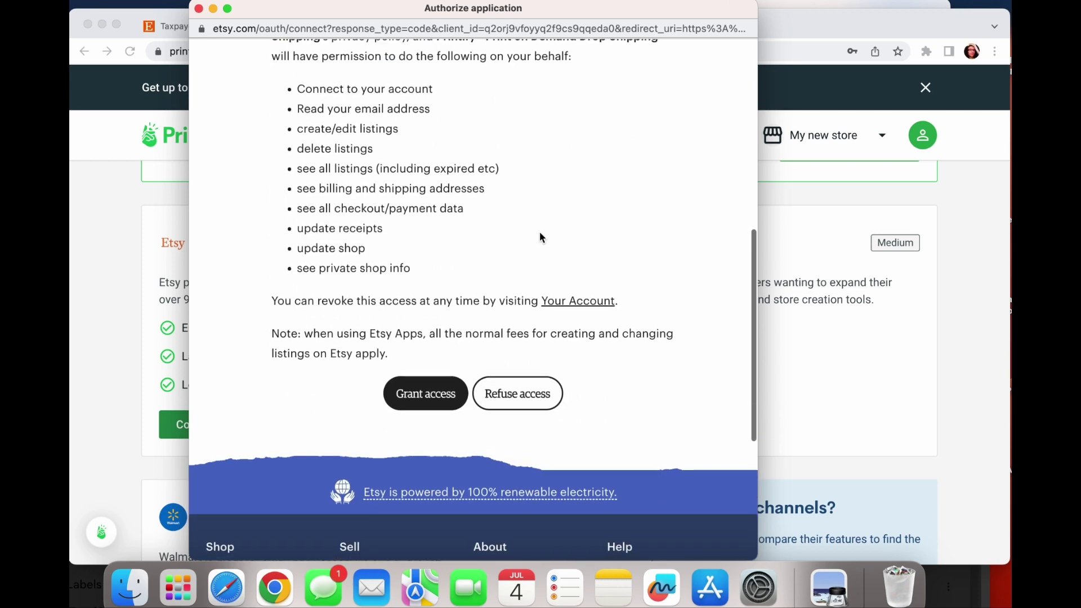
pyautogui.scroll(-1, 540, 232)
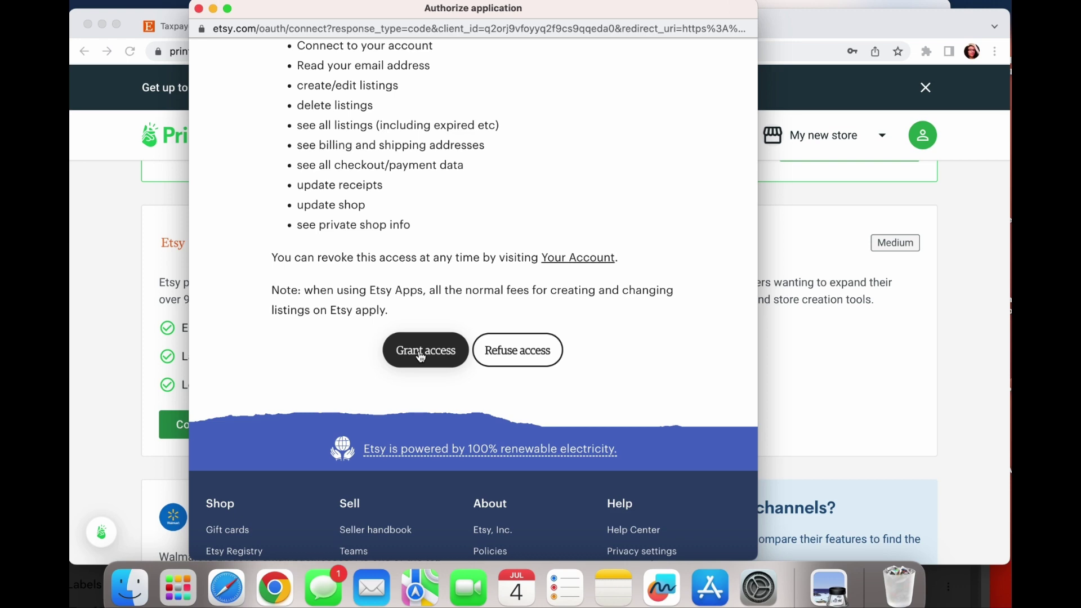
pyautogui.click(421, 356)
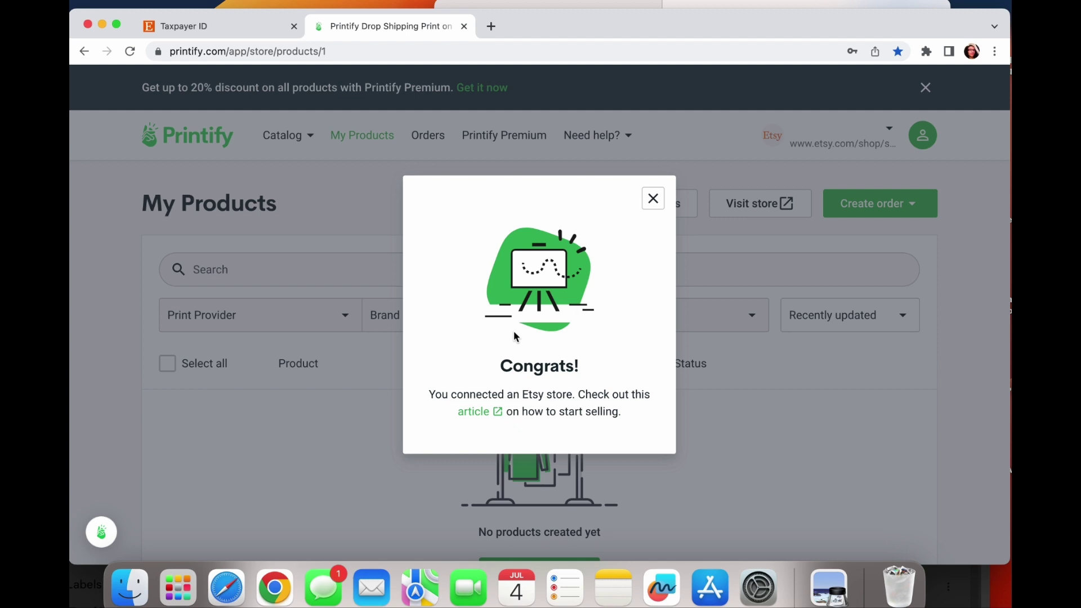
pyautogui.click(654, 199)
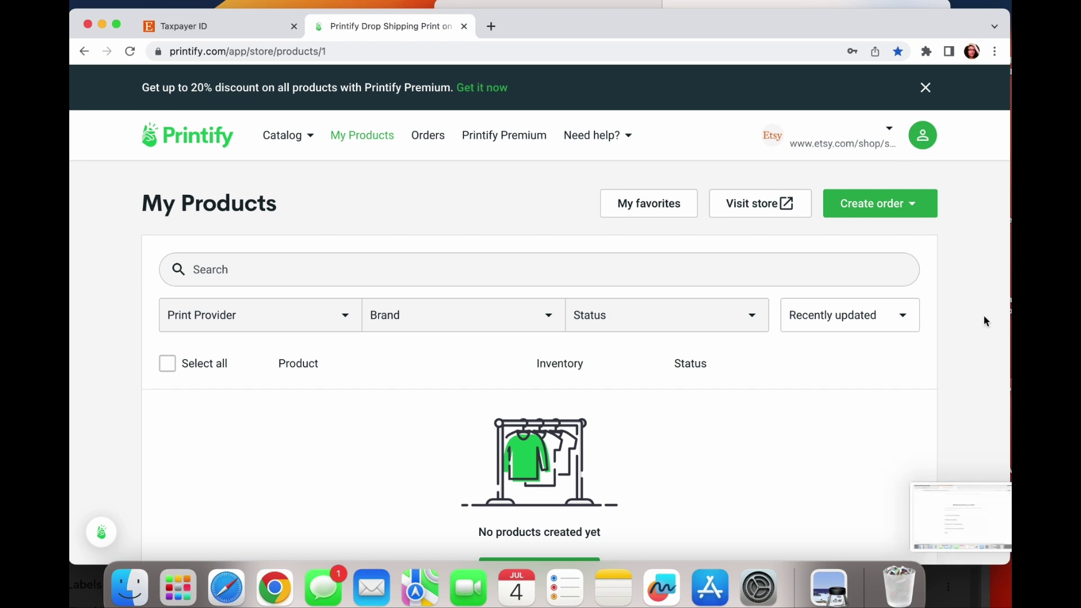
# Open the account Payments page showing a USD 0.00 Printify Balance and view the card form.
pyautogui.click(926, 136)
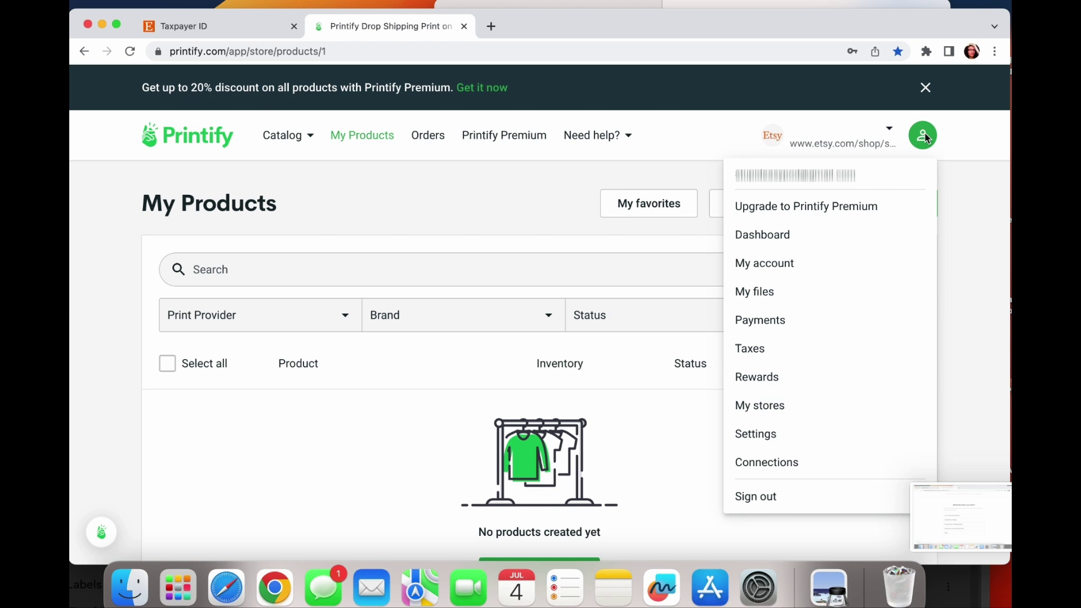
pyautogui.click(782, 323)
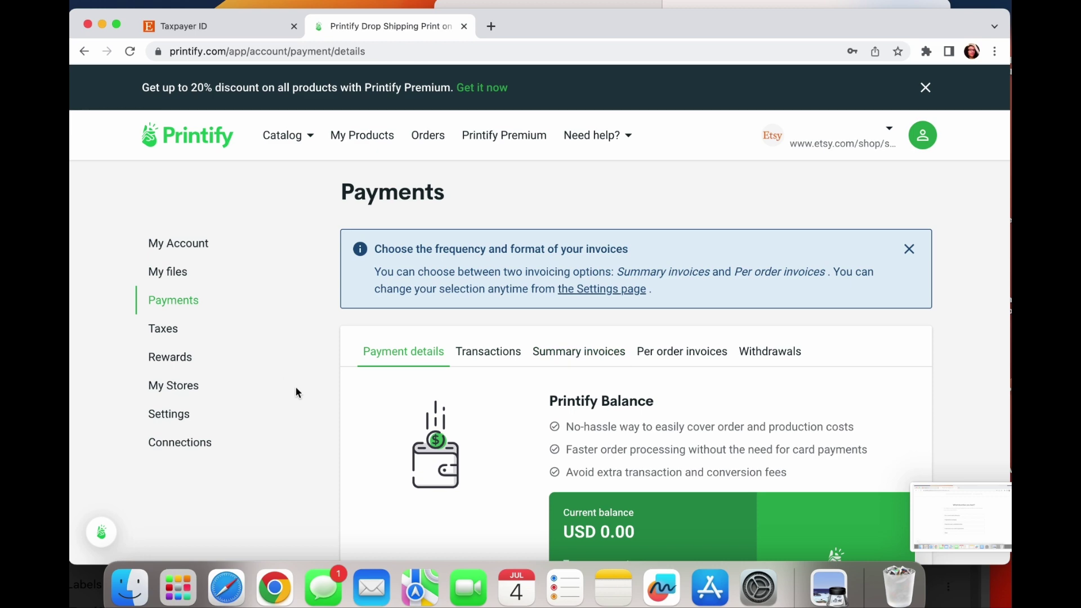
pyautogui.scroll(-4, 310, 420)
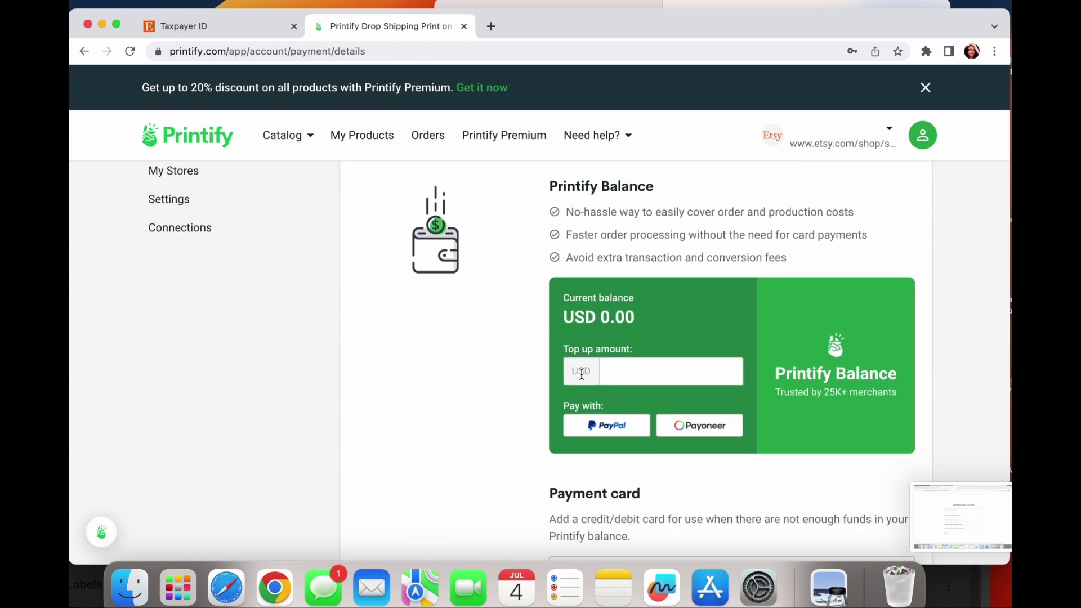
pyautogui.scroll(-4, 579, 366)
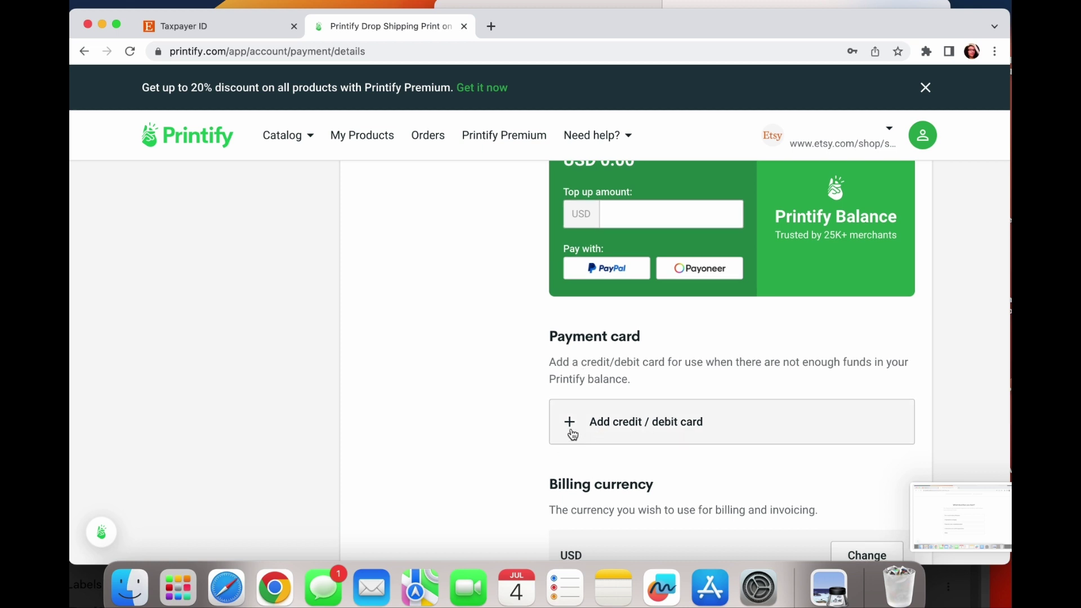
pyautogui.click(668, 424)
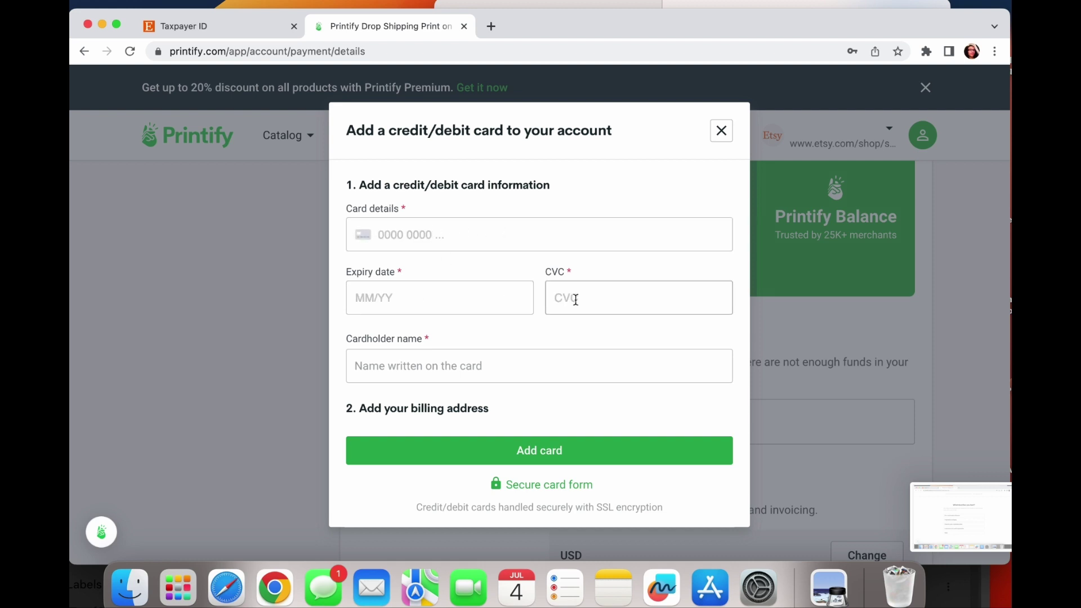
pyautogui.scroll(-3, 514, 298)
pyautogui.scroll(-3, 515, 298)
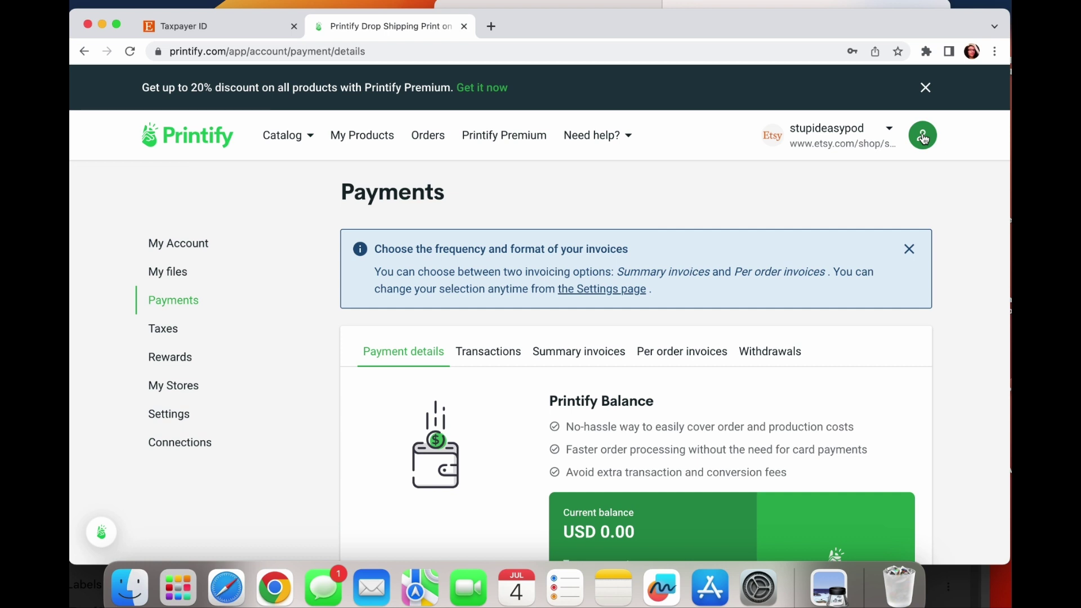
# Save the Etsy store's name in its Printify store settings and bring up Ship from address.
pyautogui.click(890, 130)
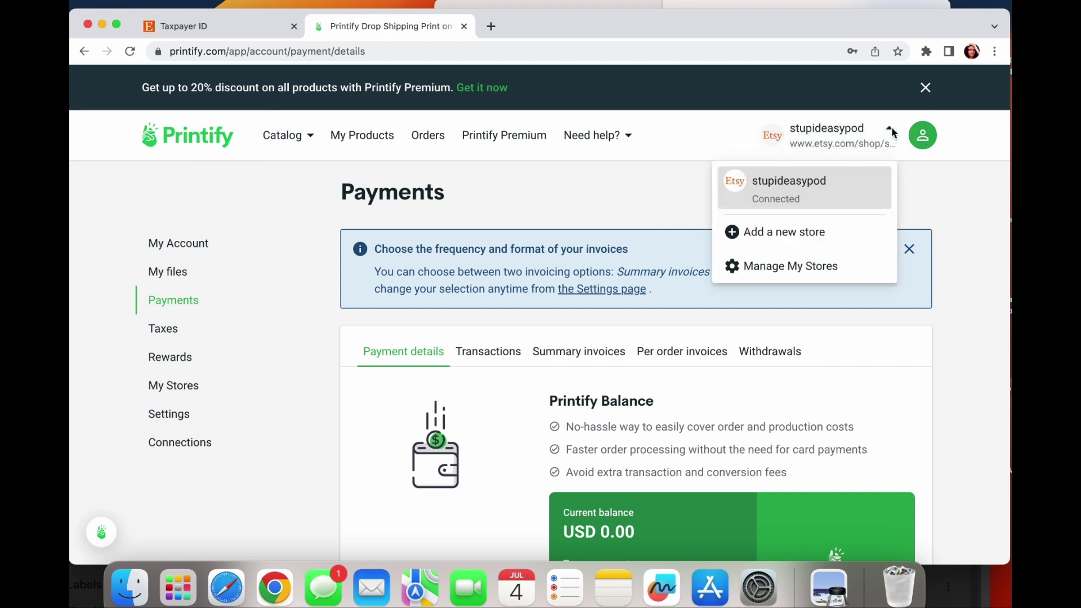
pyautogui.click(828, 266)
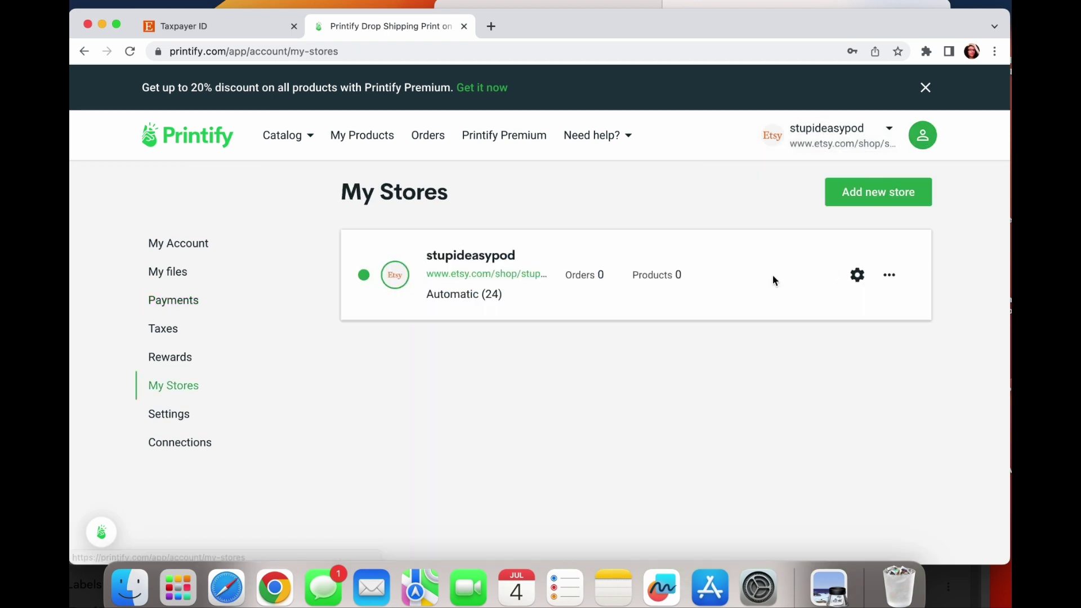
pyautogui.click(857, 277)
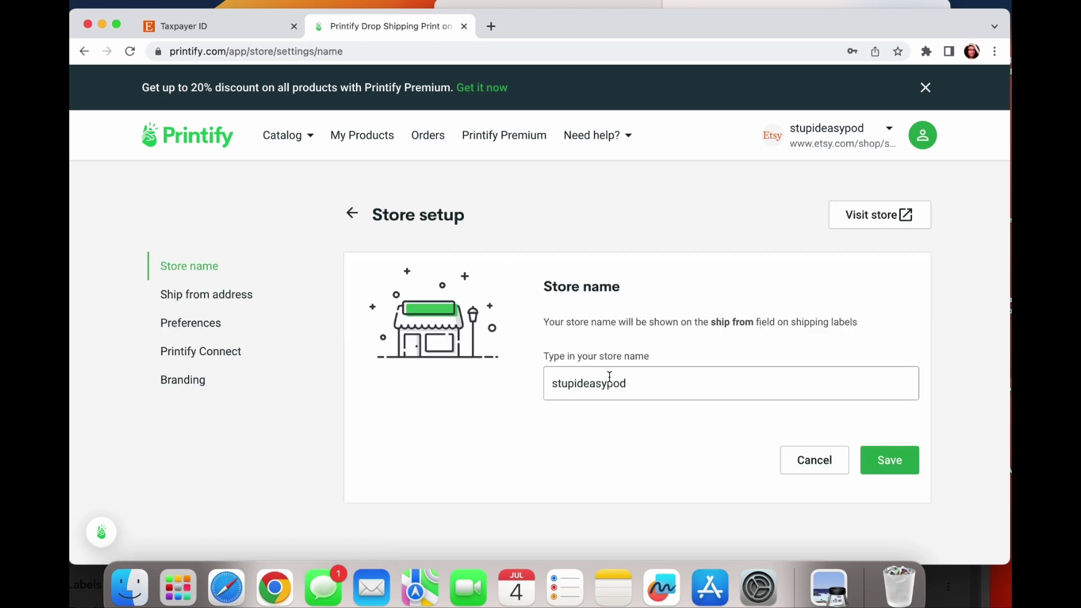
pyautogui.click(587, 382)
pyautogui.click(901, 465)
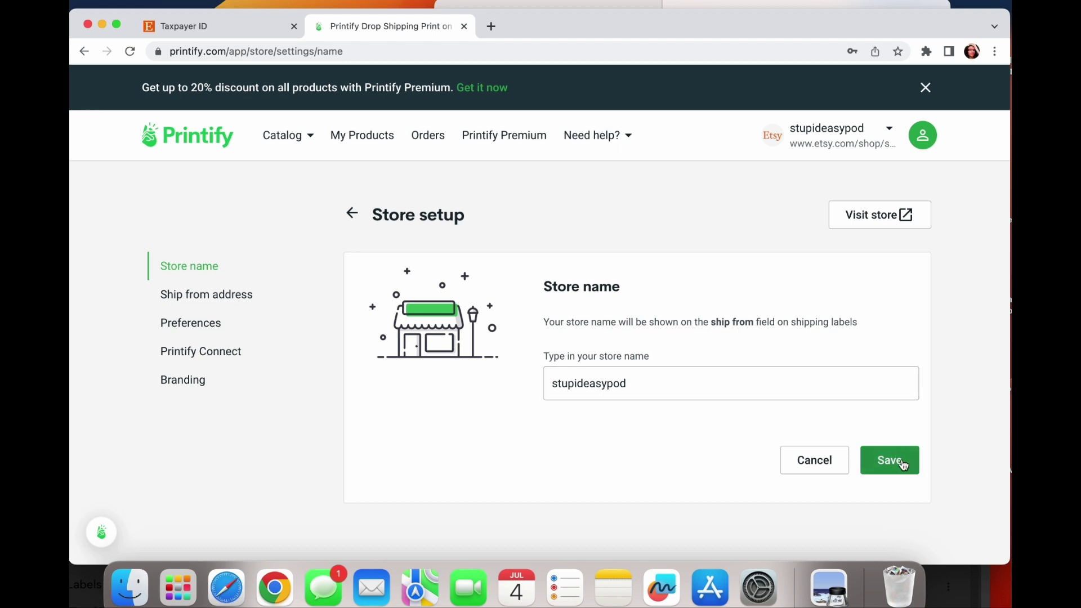
pyautogui.click(195, 294)
pyautogui.scroll(-2, 524, 398)
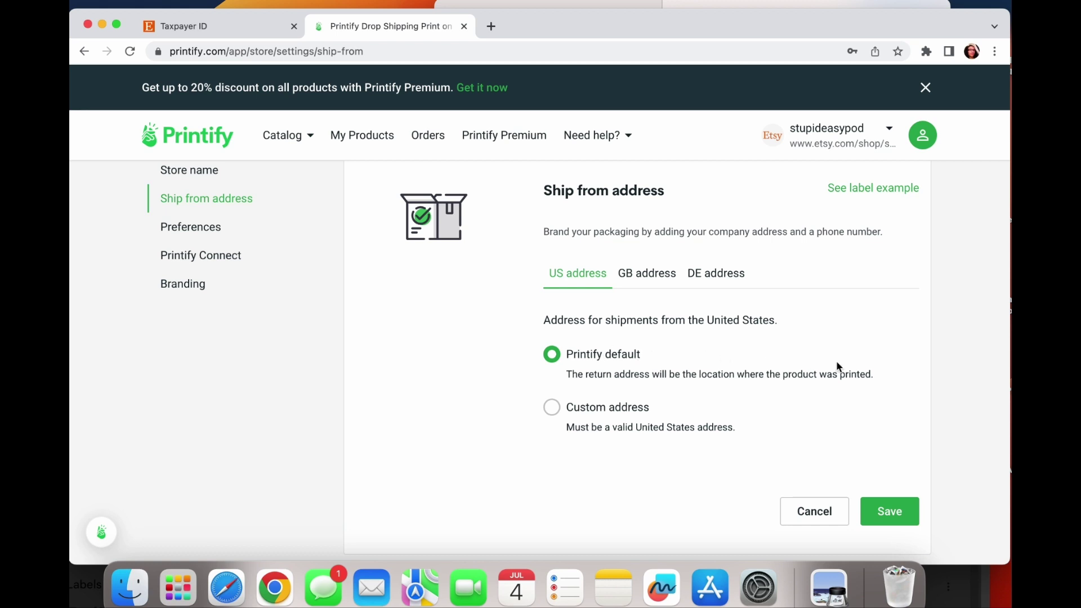
# Save the Printify default ship-from address for the store.
pyautogui.click(901, 512)
pyautogui.click(198, 227)
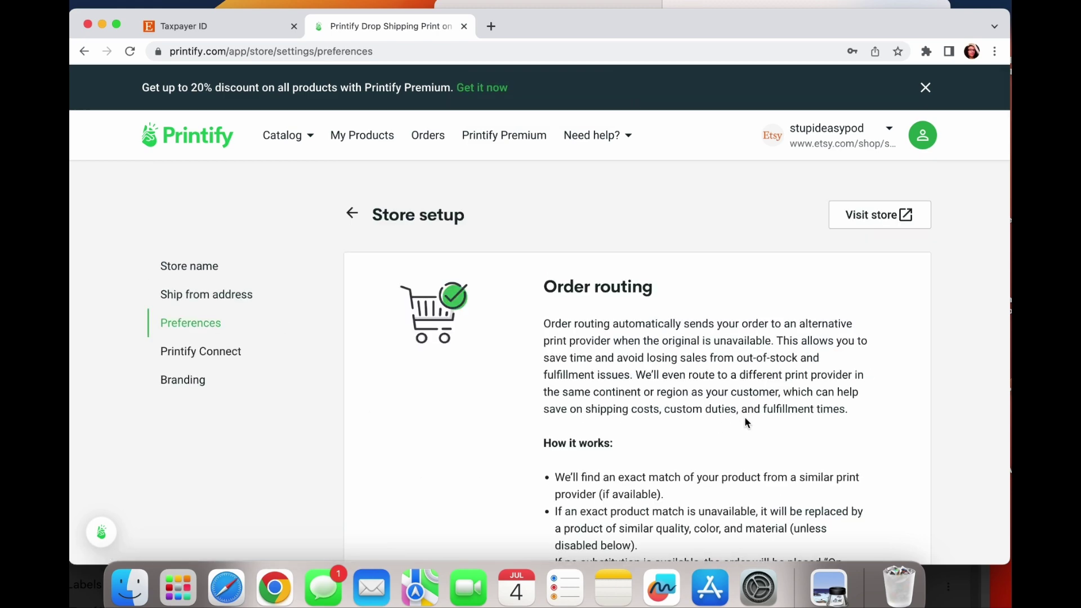
pyautogui.scroll(-3, 744, 416)
pyautogui.scroll(-7, 774, 360)
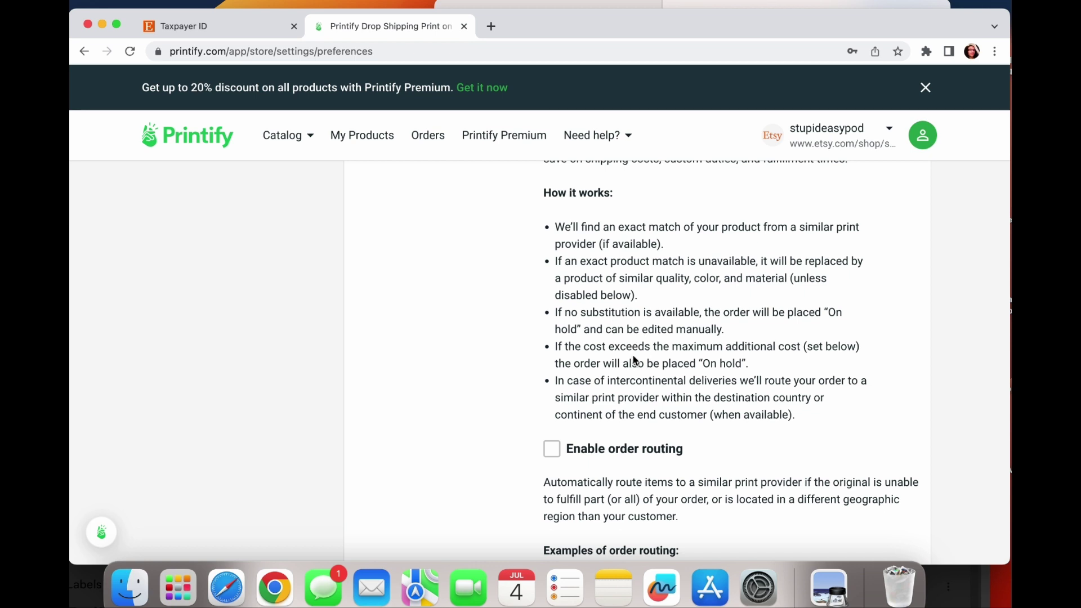
pyautogui.scroll(-4, 610, 335)
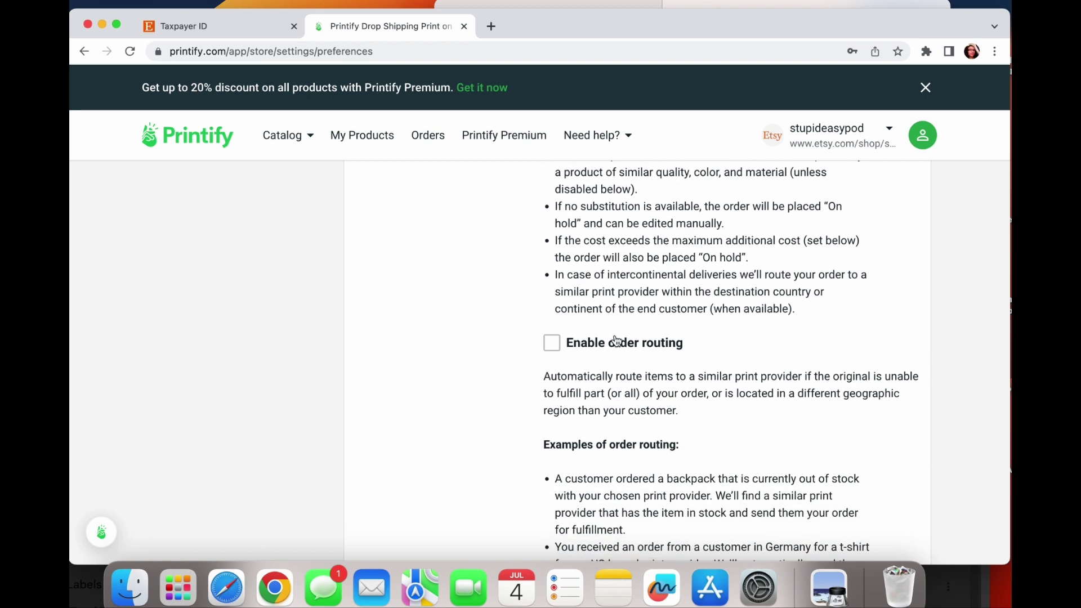
pyautogui.scroll(-2, 614, 341)
# Enable order routing and save the store's order preferences.
pyautogui.click(552, 295)
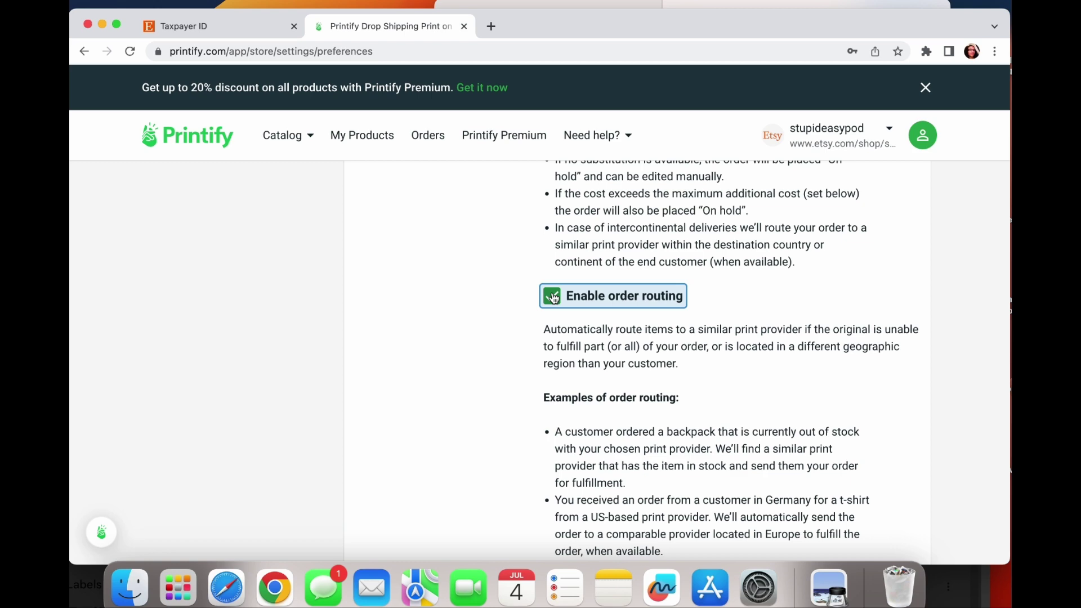
pyautogui.scroll(-10, 619, 312)
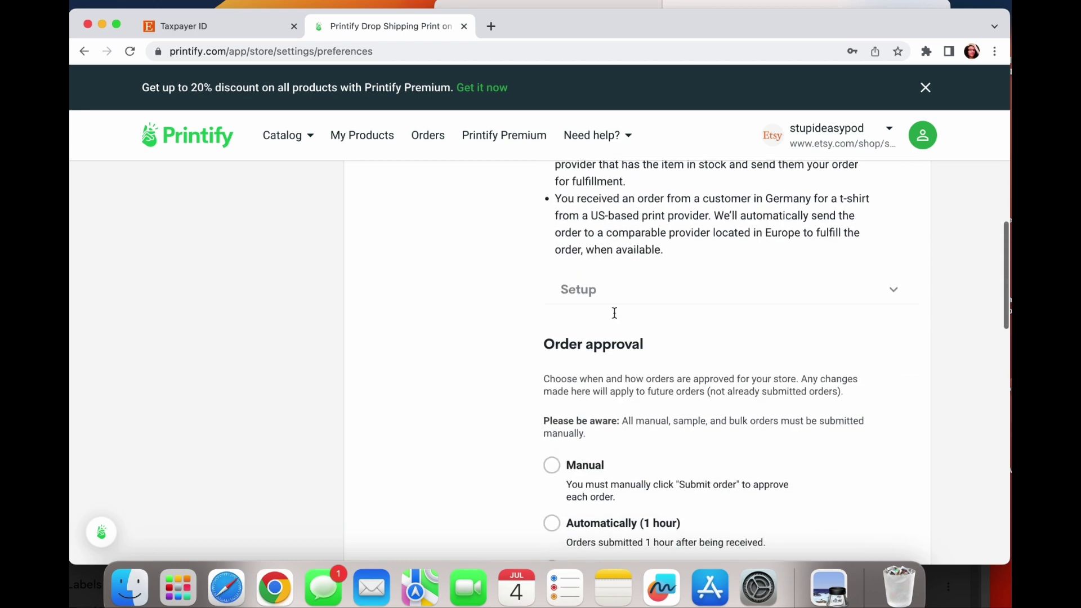
pyautogui.scroll(-5, 614, 313)
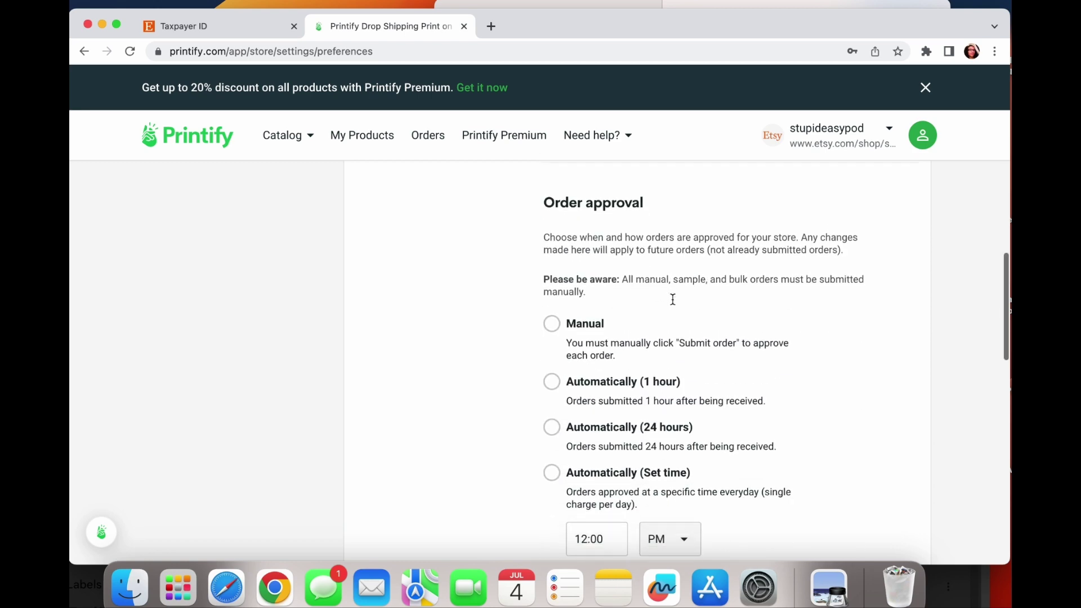
pyautogui.scroll(-2, 673, 303)
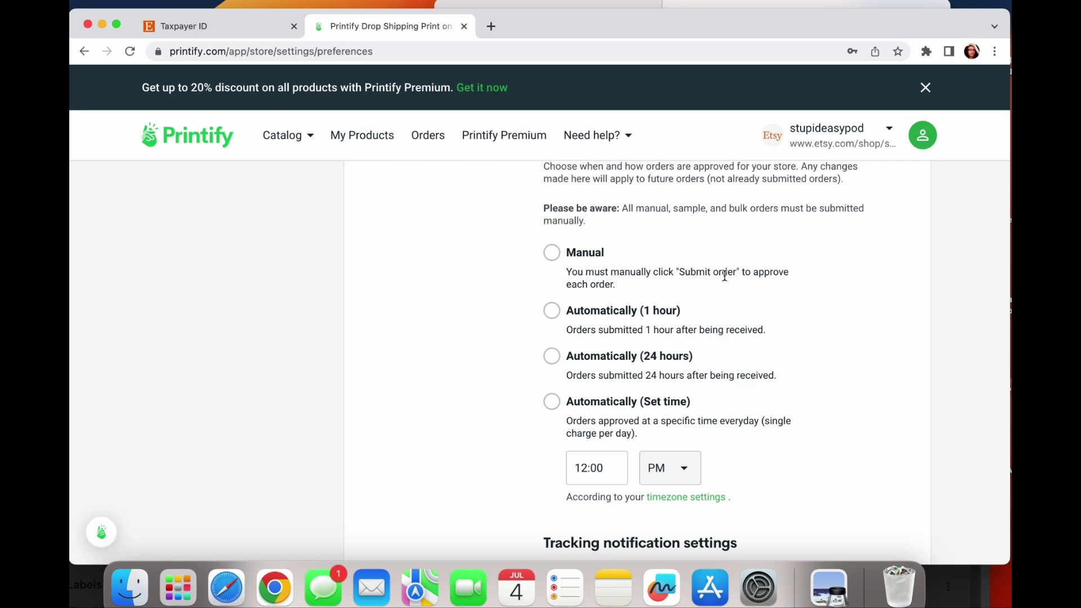
pyautogui.scroll(-2, 624, 274)
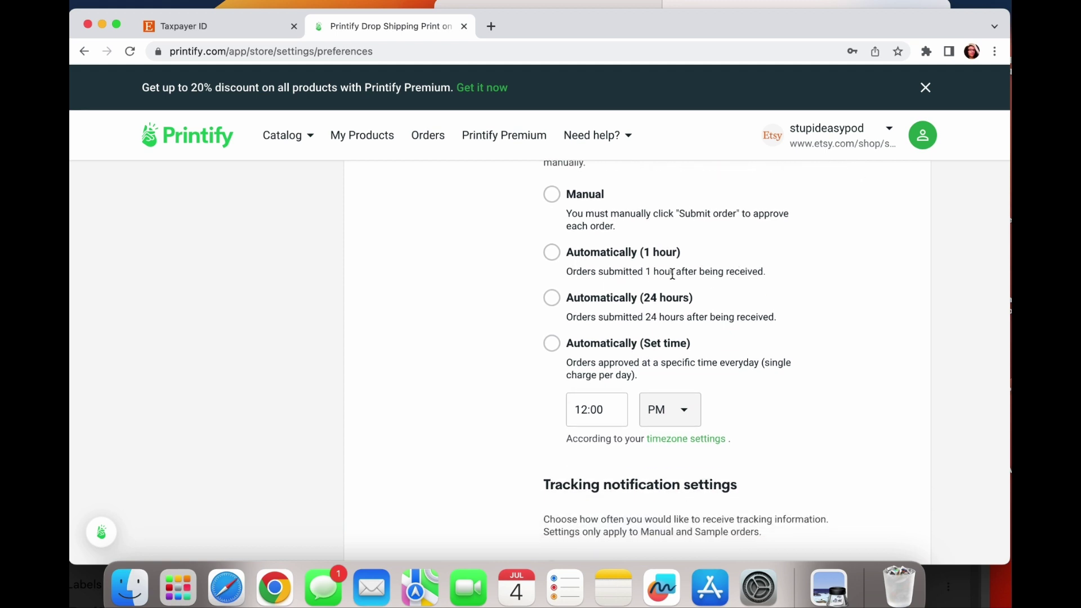
pyautogui.scroll(-2, 671, 313)
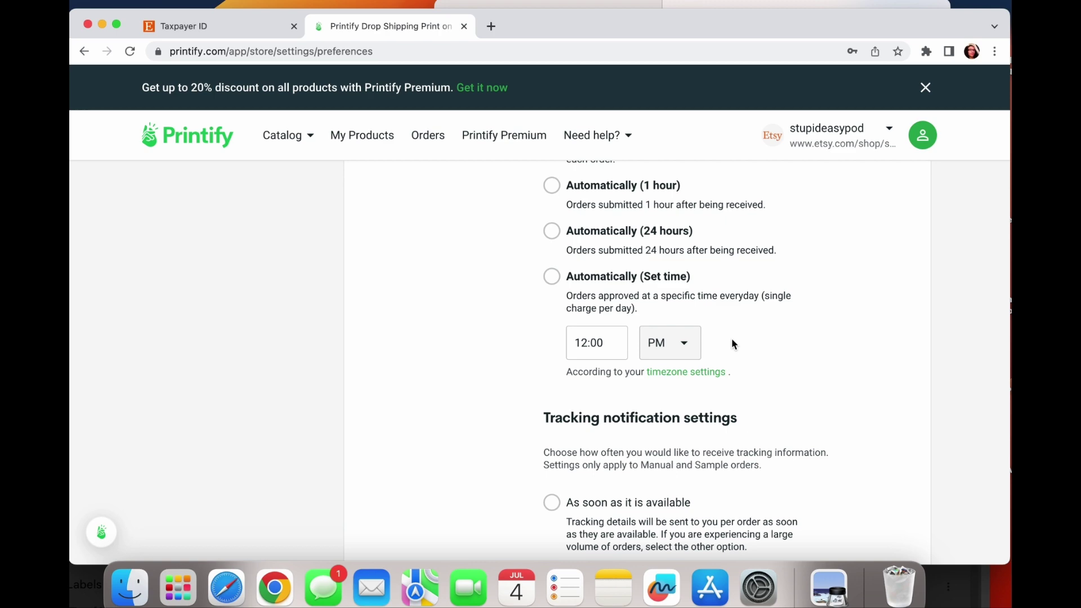
pyautogui.scroll(-6, 731, 338)
pyautogui.scroll(-3, 731, 338)
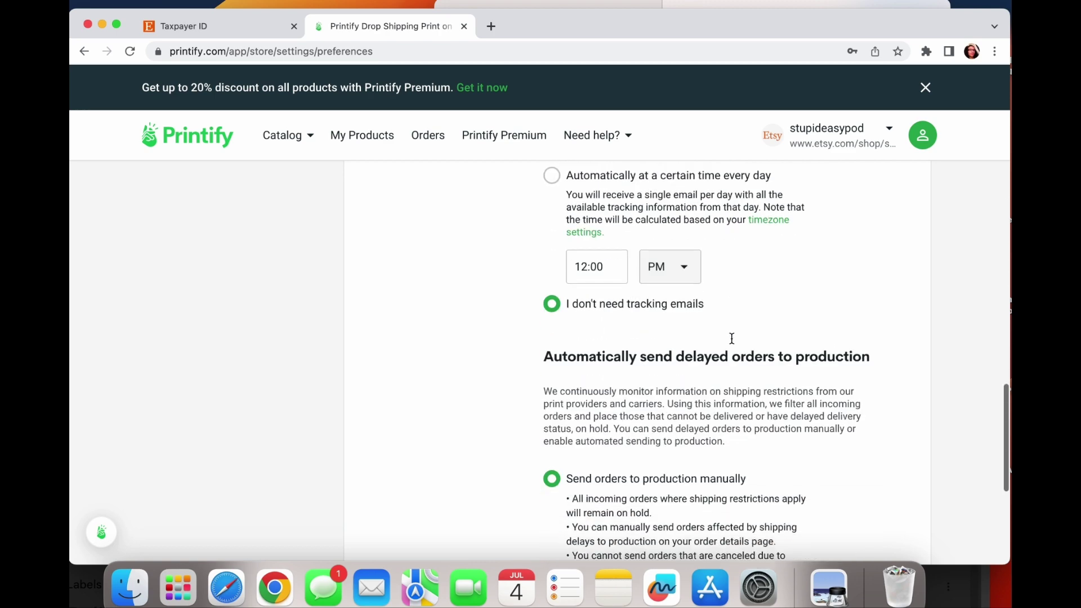
pyautogui.scroll(-3, 732, 339)
pyautogui.scroll(-3, 731, 339)
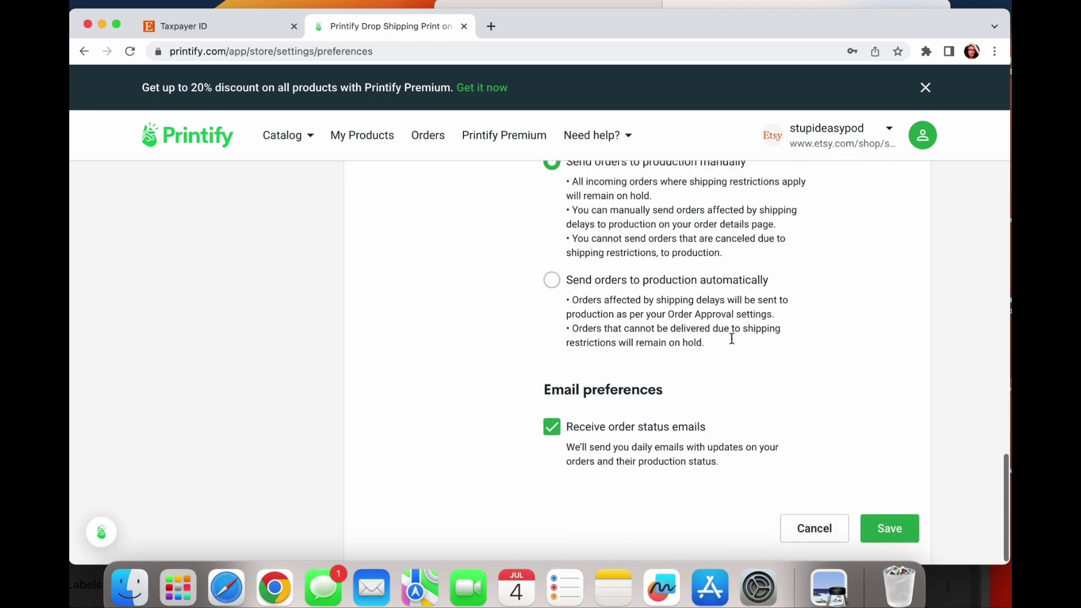
pyautogui.click(886, 524)
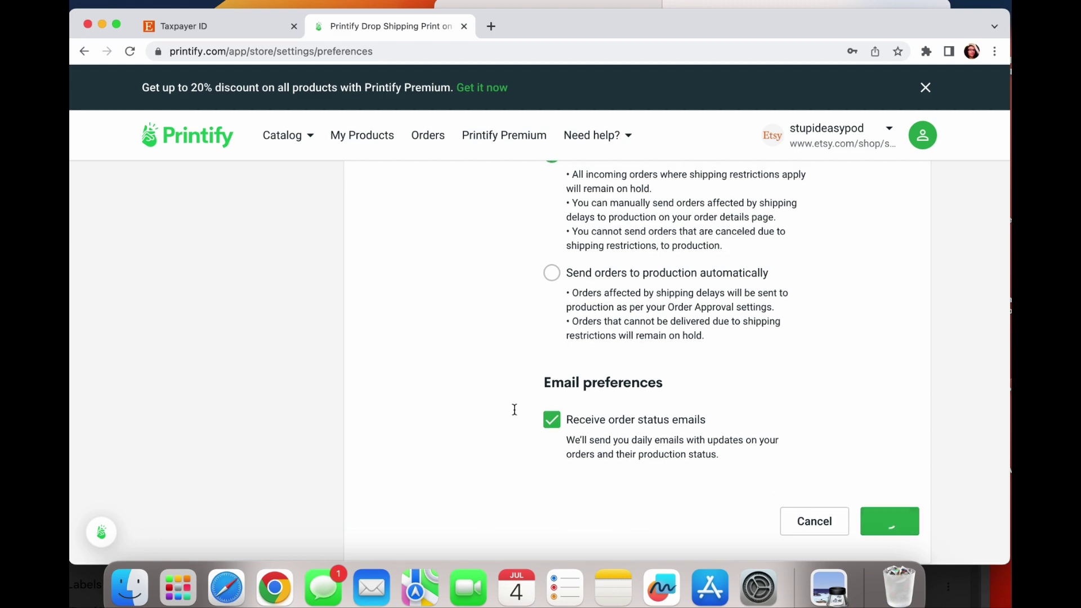